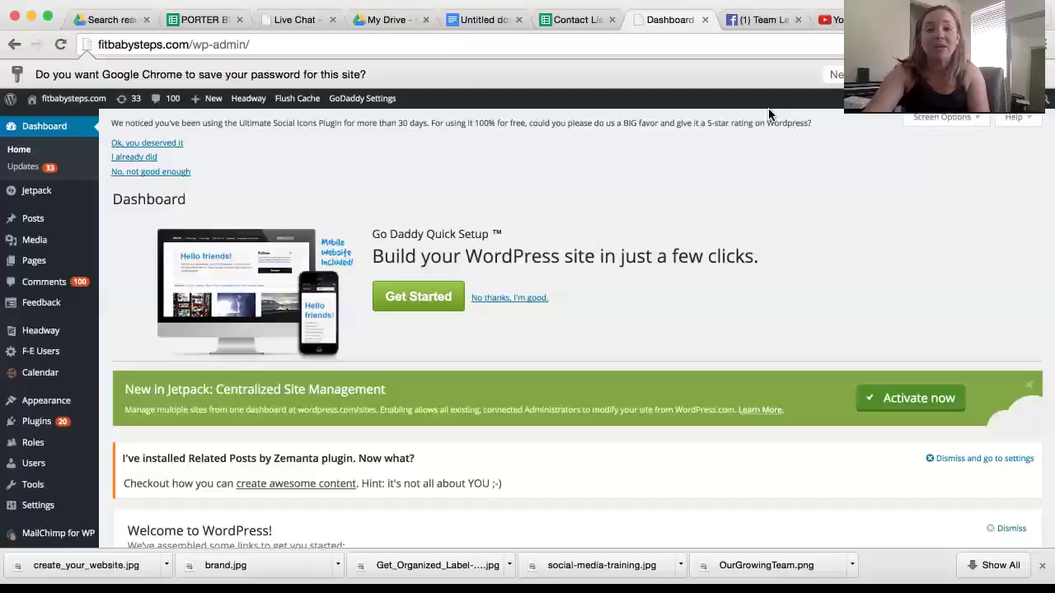
{"action": "left_click", "coordinate": [175, 45]}
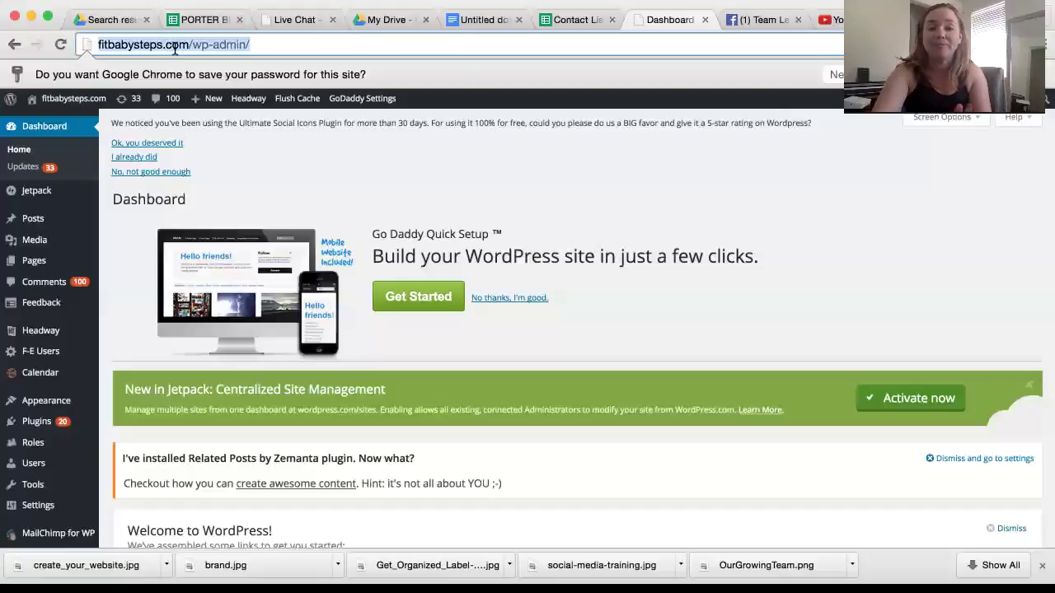
{"action": "left_click", "coordinate": [189, 45]}
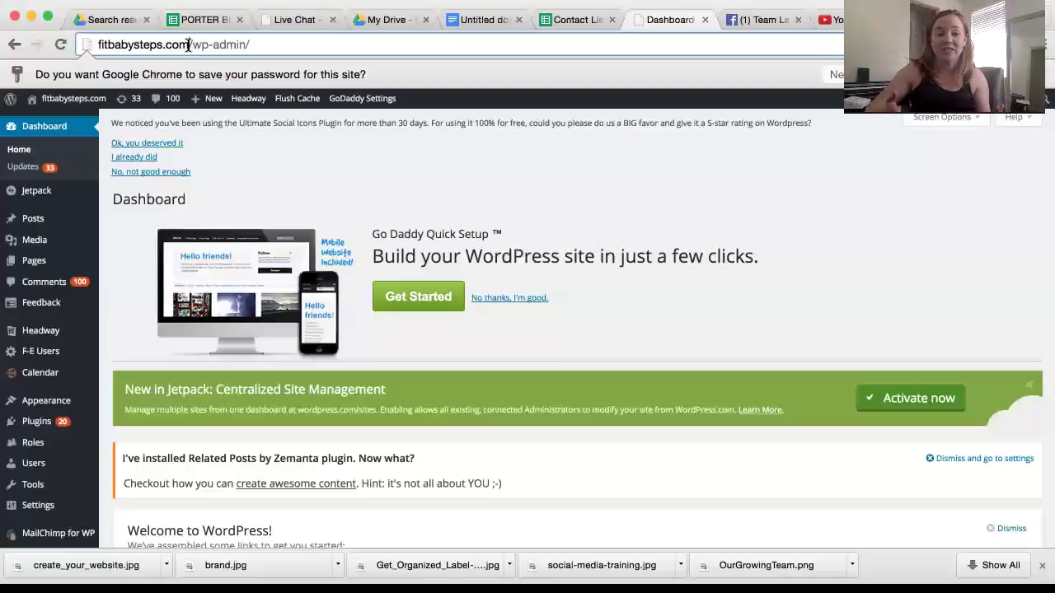
Open the Reading settings, try the static page option, and set the front page to display your latest posts.
{"action": "mouse_move", "coordinate": [43, 220]}
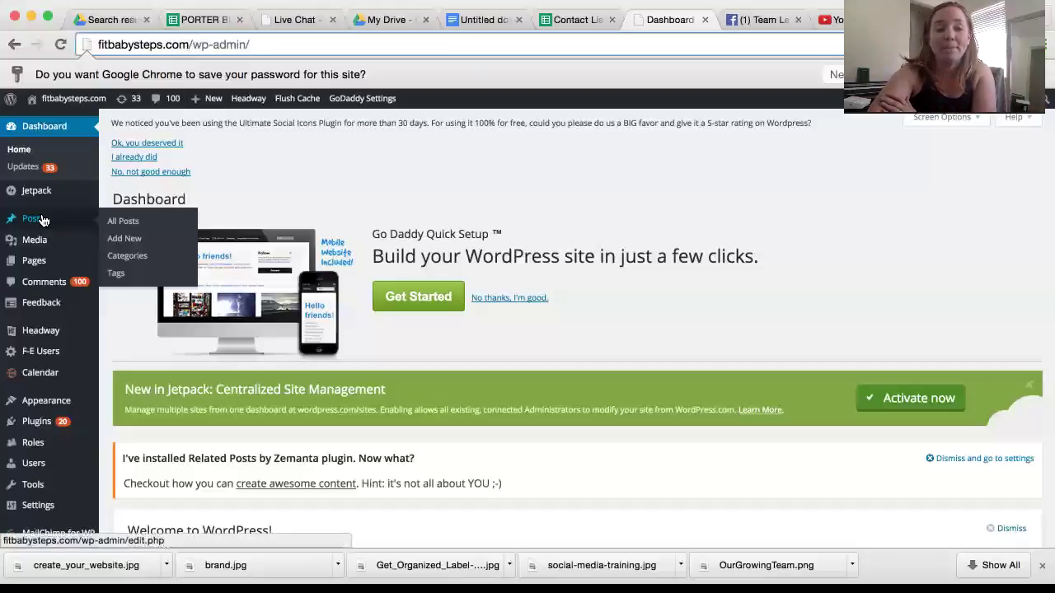
{"action": "mouse_move", "coordinate": [45, 401]}
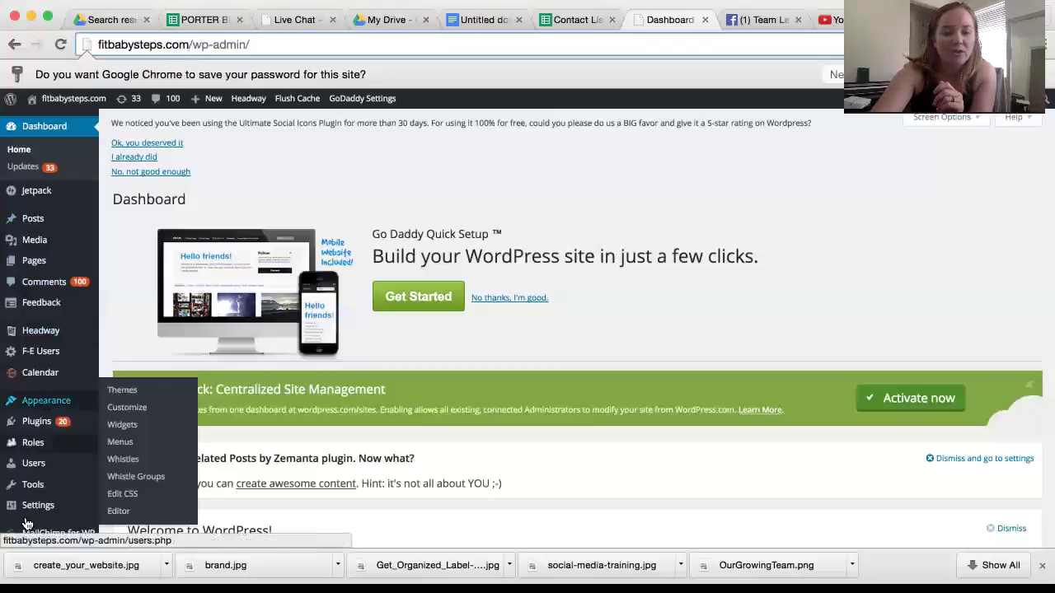
{"action": "mouse_move", "coordinate": [29, 512]}
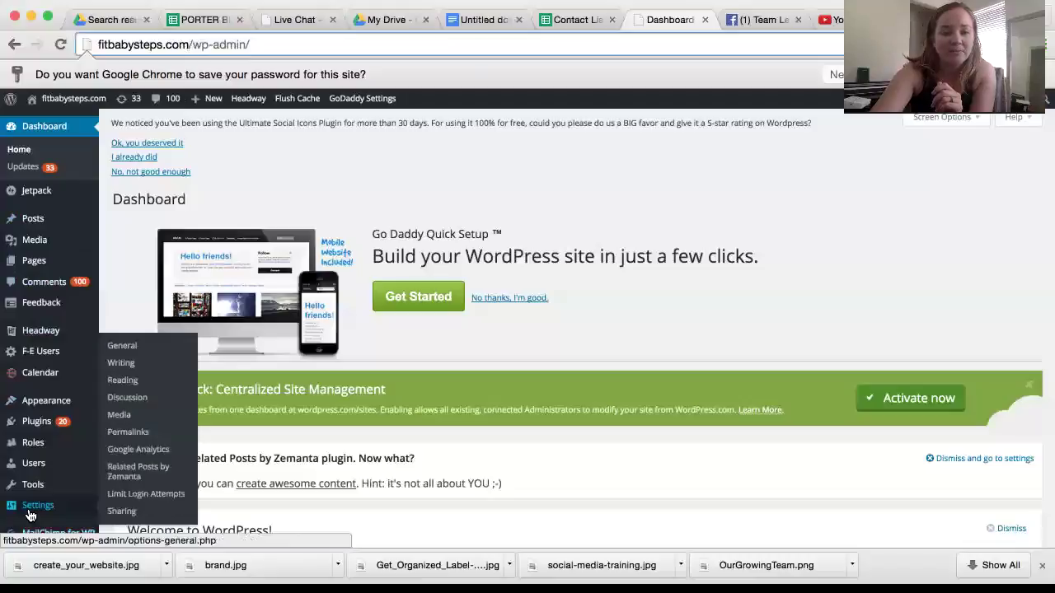
{"action": "left_click", "coordinate": [129, 385]}
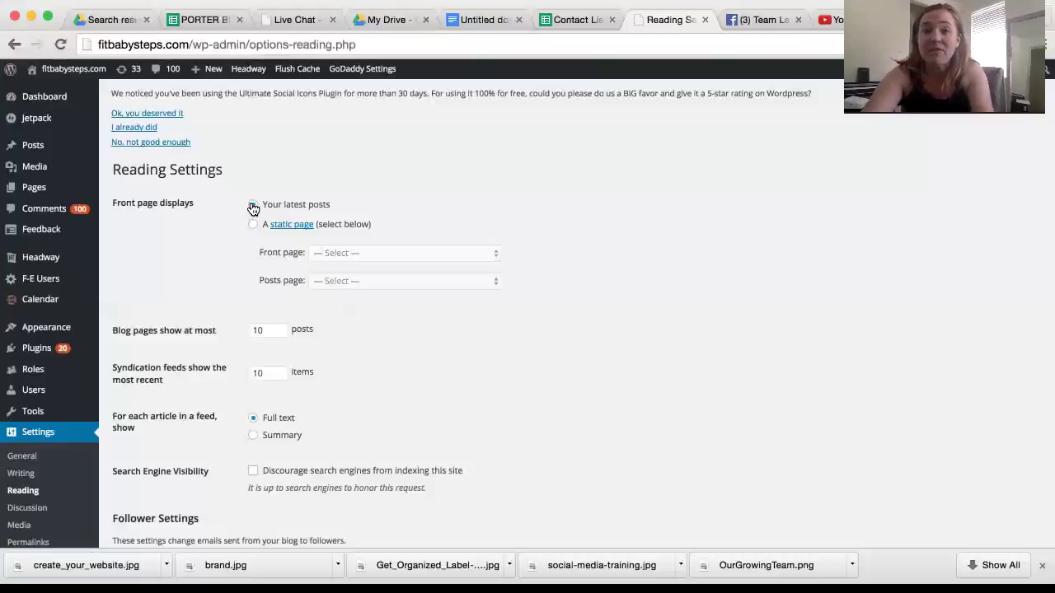
{"action": "left_click", "coordinate": [253, 225]}
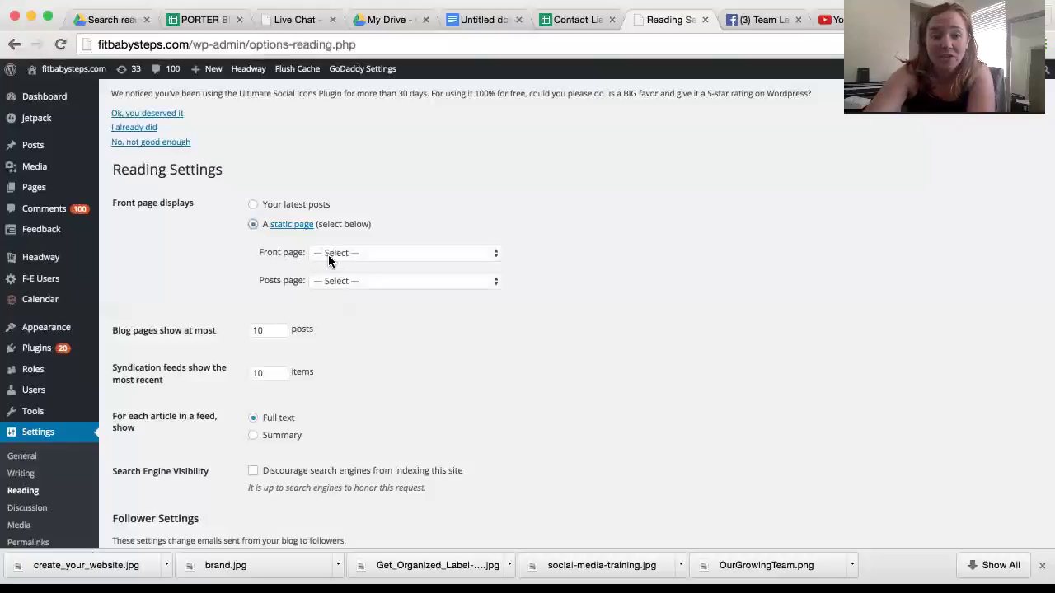
{"action": "left_click", "coordinate": [253, 205]}
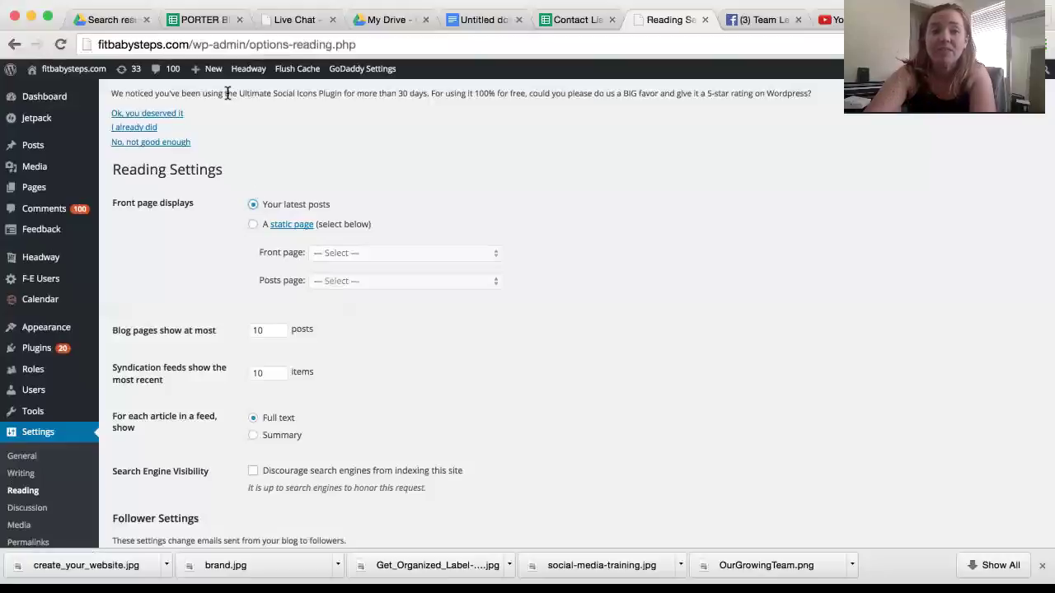
Create a new blog post and title it "CIZE review".
{"action": "mouse_move", "coordinate": [212, 72]}
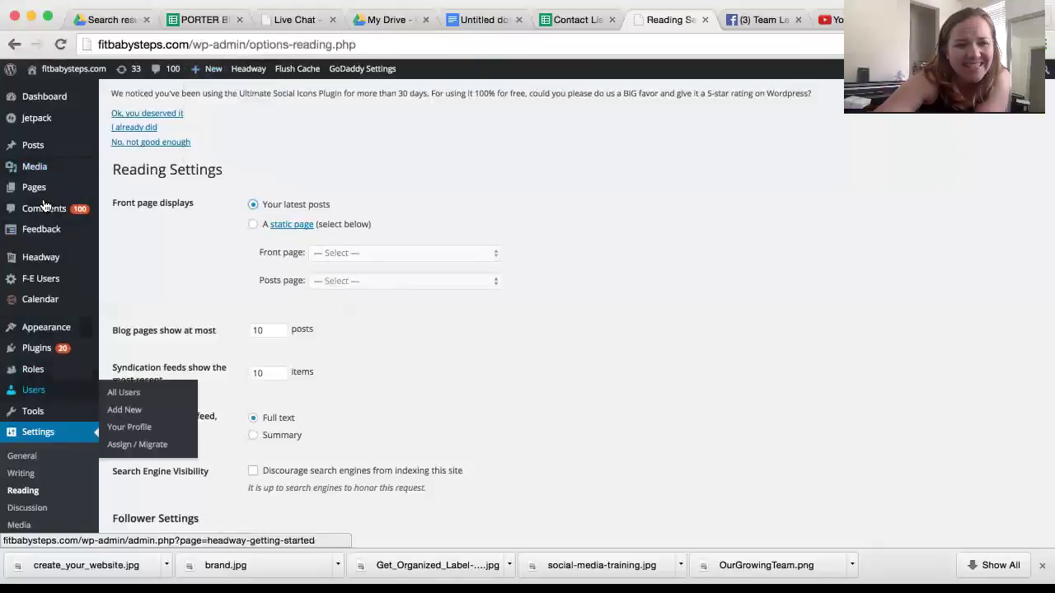
{"action": "mouse_move", "coordinate": [37, 154]}
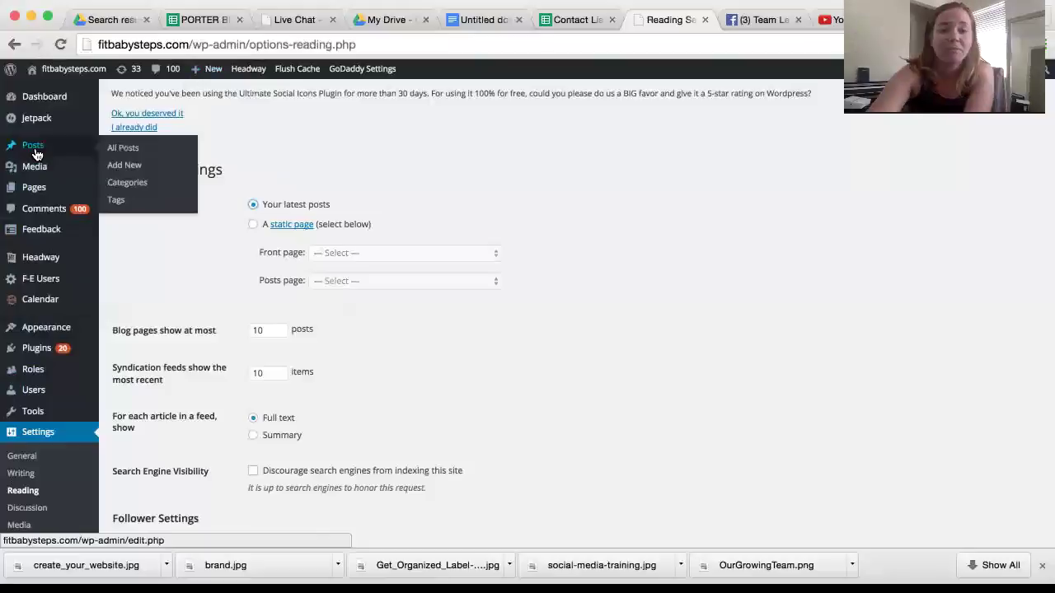
{"action": "left_click", "coordinate": [125, 173]}
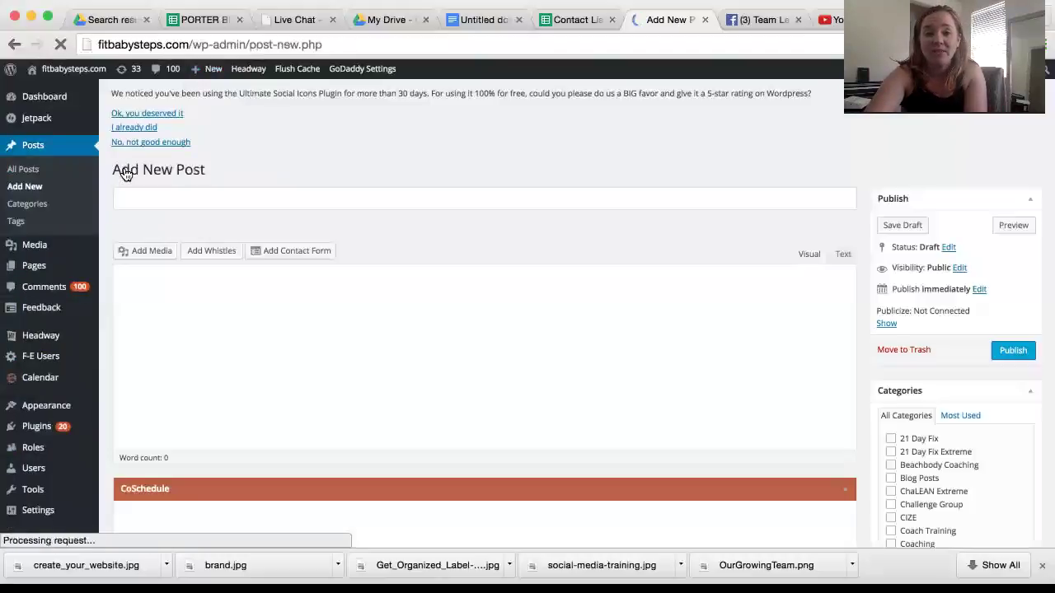
{"action": "left_click", "coordinate": [141, 198]}
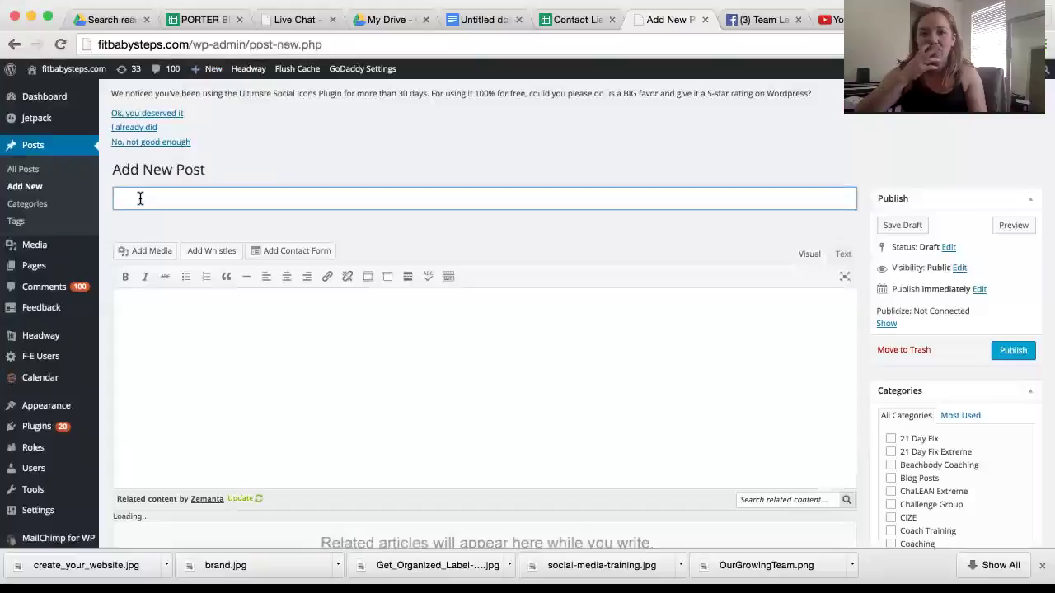
{"action": "type", "text": "CIZE review"}
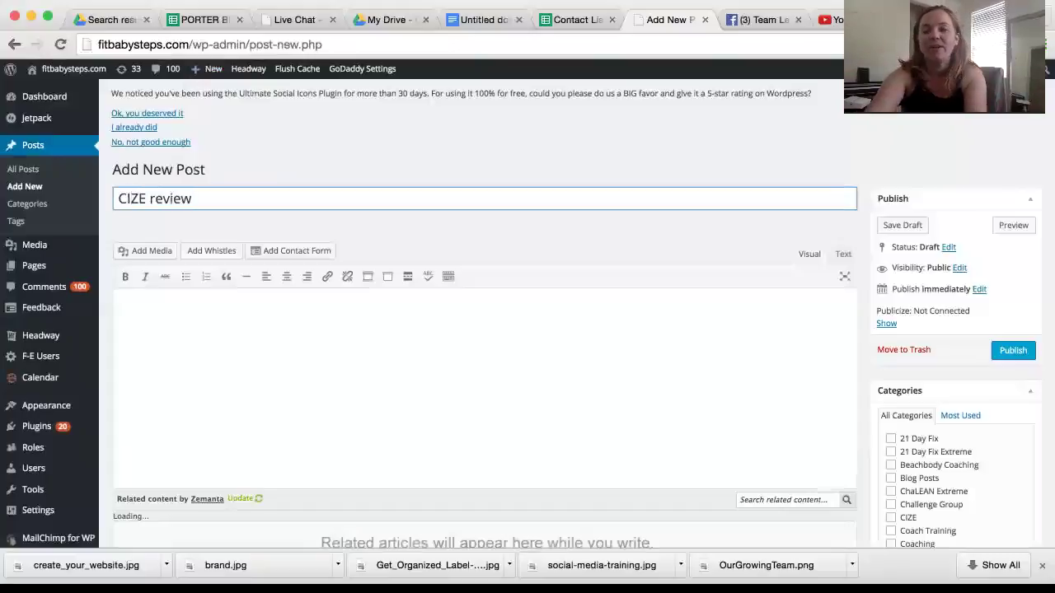
Write a line of random placeholder text in the post body and leave blank lines below it.
{"action": "left_click", "coordinate": [181, 341]}
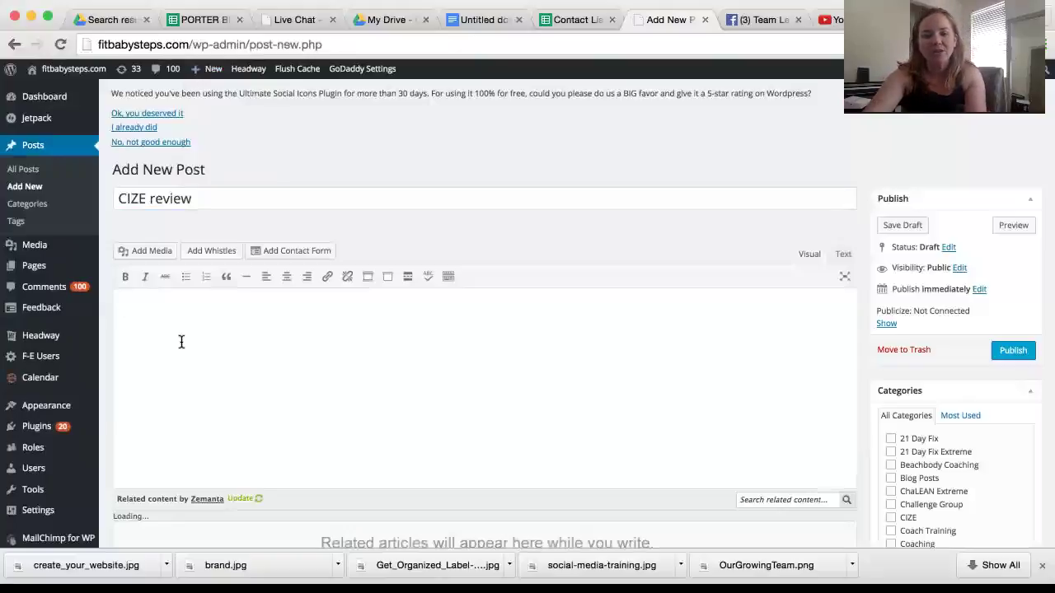
{"action": "type", "text": "aas"}
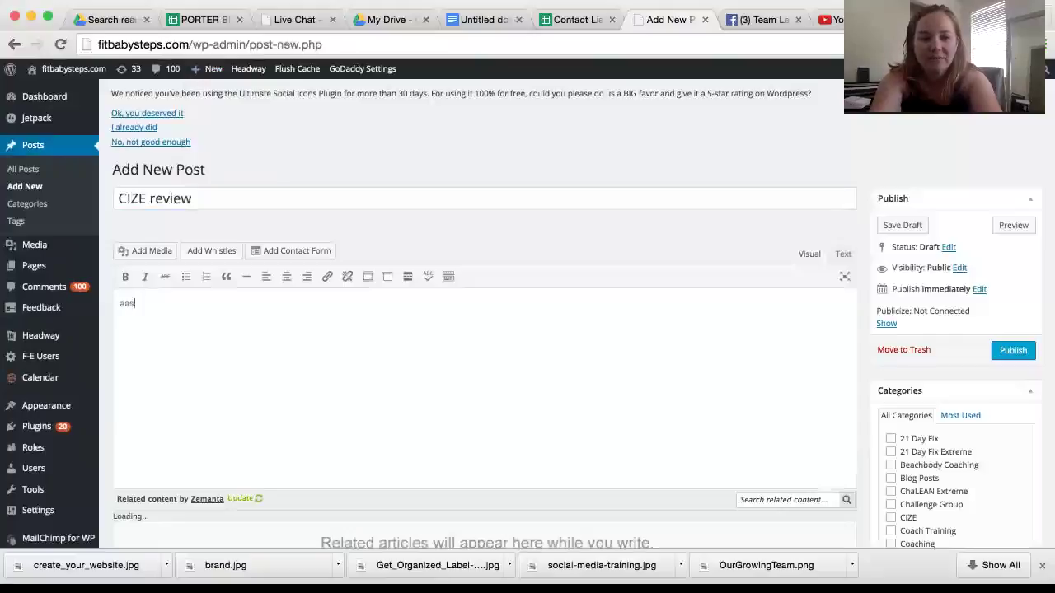
{"action": "type", "text": ";dlkfjas;dlfkajs;dlfkjas;ldlksd;lkj"}
{"action": "key", "text": "Return"}
{"action": "key", "text": "Return"}
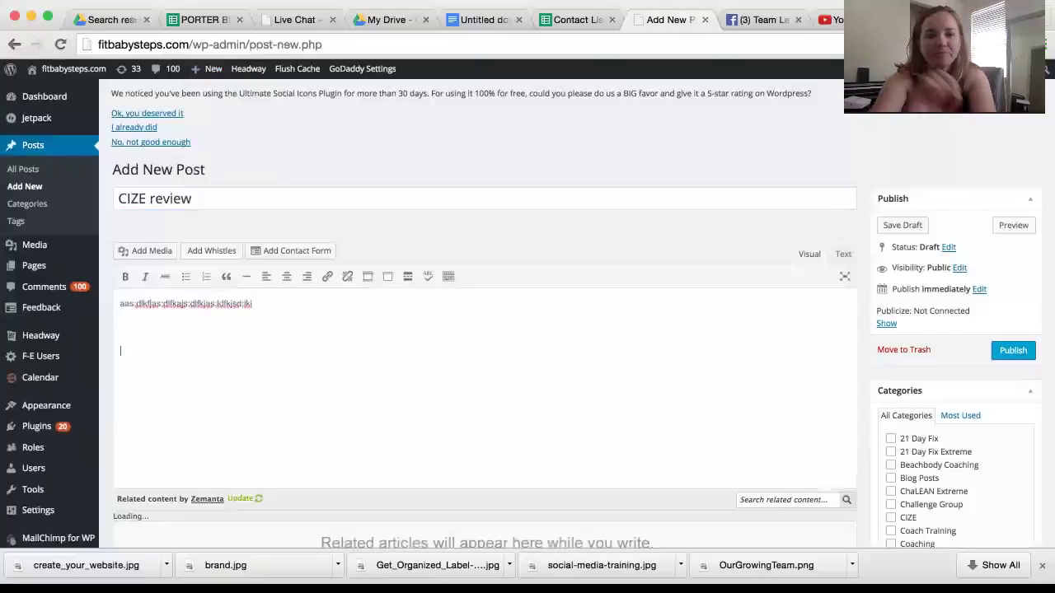
Upload create_your_website.jpg from the Downloads folder as media for the post.
{"action": "left_click", "coordinate": [144, 257]}
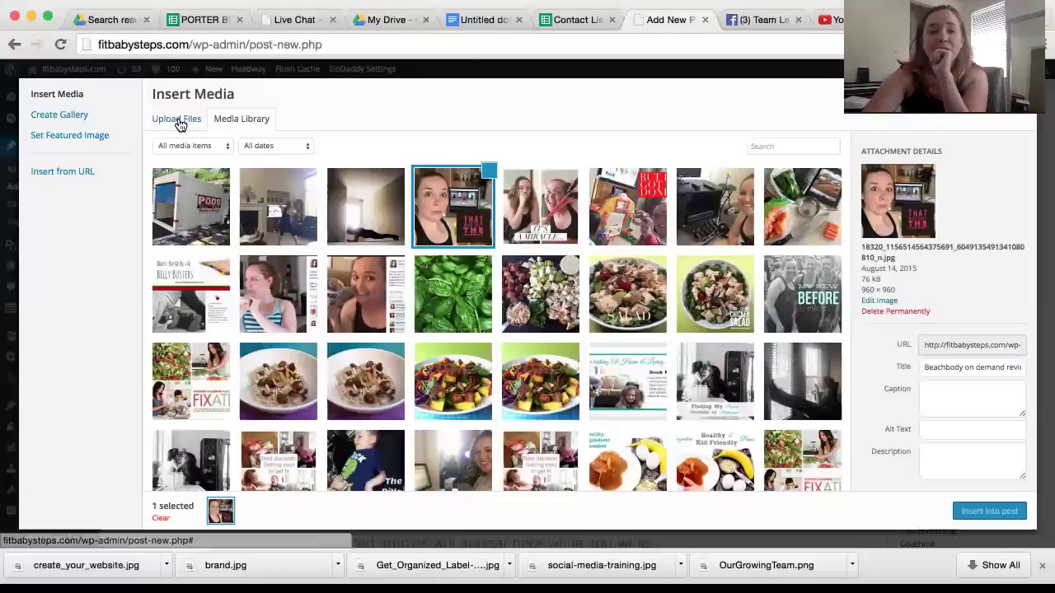
{"action": "left_click", "coordinate": [176, 122]}
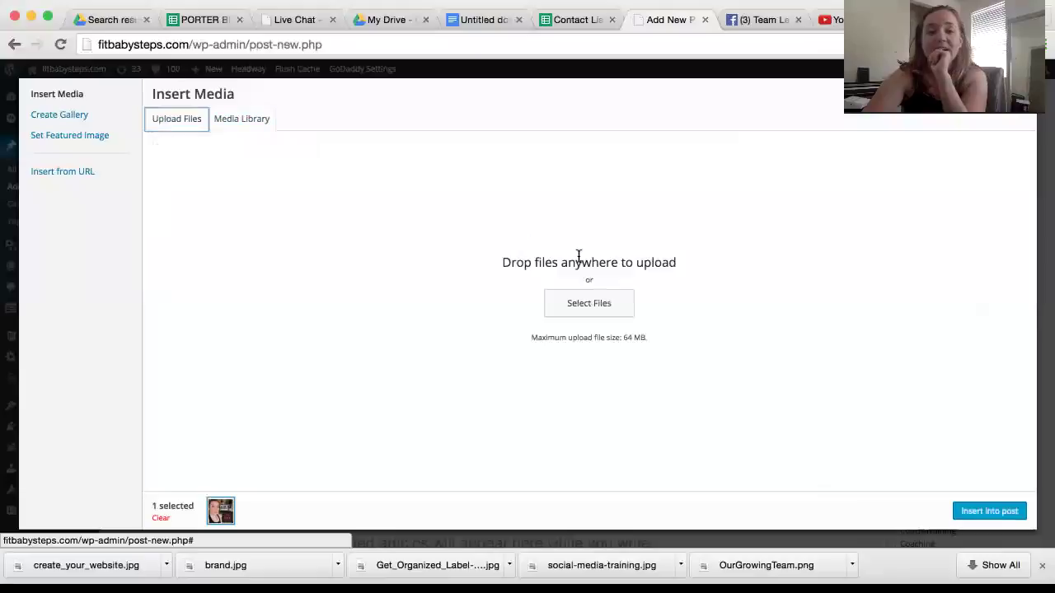
{"action": "left_click", "coordinate": [577, 302]}
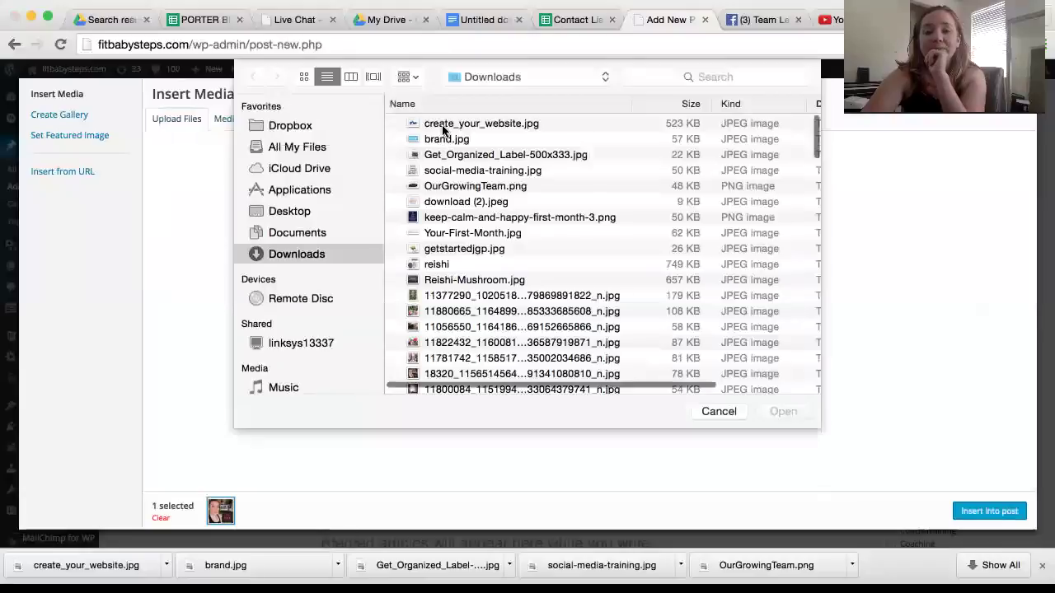
{"action": "left_click", "coordinate": [449, 127]}
{"action": "left_click", "coordinate": [785, 412]}
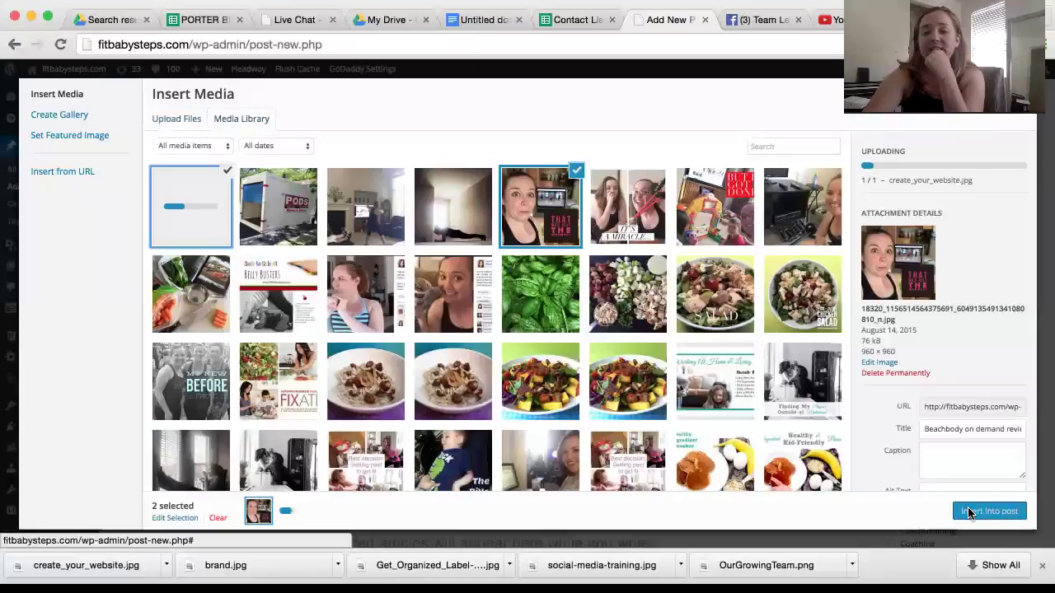
Examine the title, alt text and display settings in the attachment details of the selected selfie image.
{"action": "scroll", "coordinate": [956, 412], "scroll_direction": "down", "scroll_amount": 3}
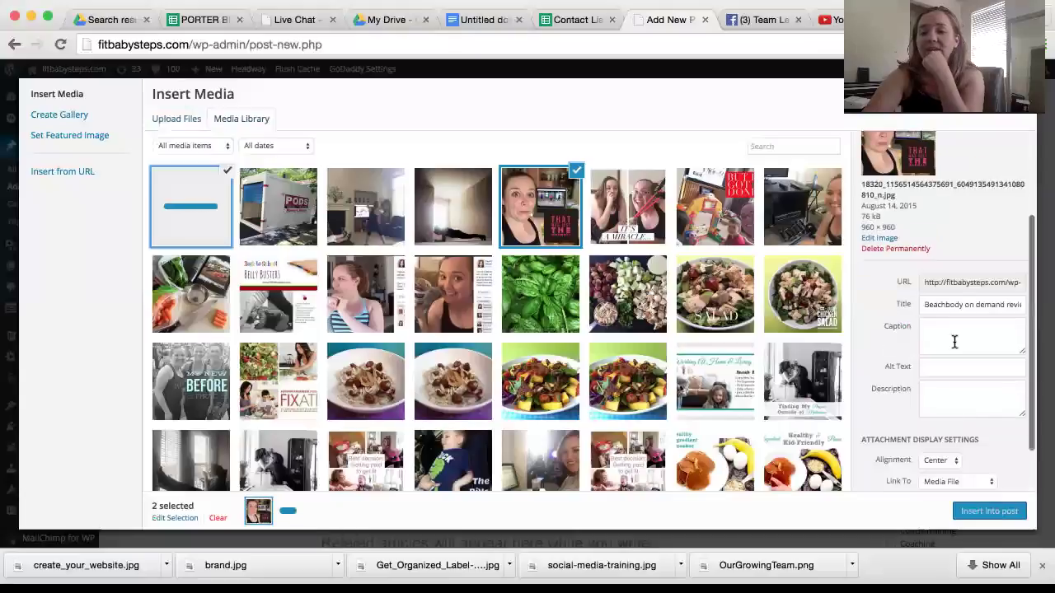
{"action": "scroll", "coordinate": [1011, 322], "scroll_direction": "down", "scroll_amount": 1}
{"action": "left_click", "coordinate": [1011, 313]}
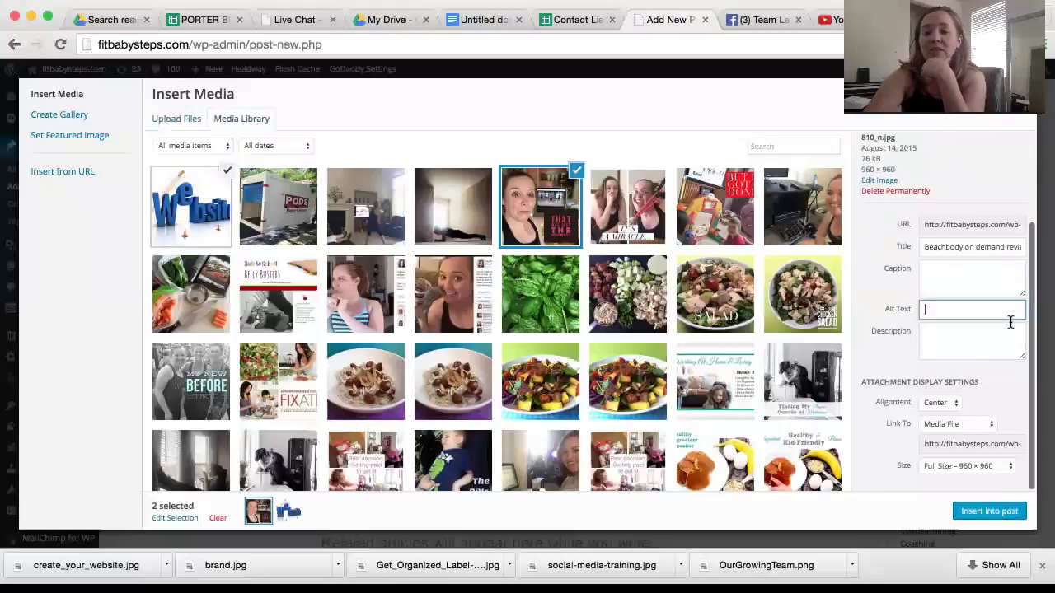
{"action": "left_click", "coordinate": [947, 250]}
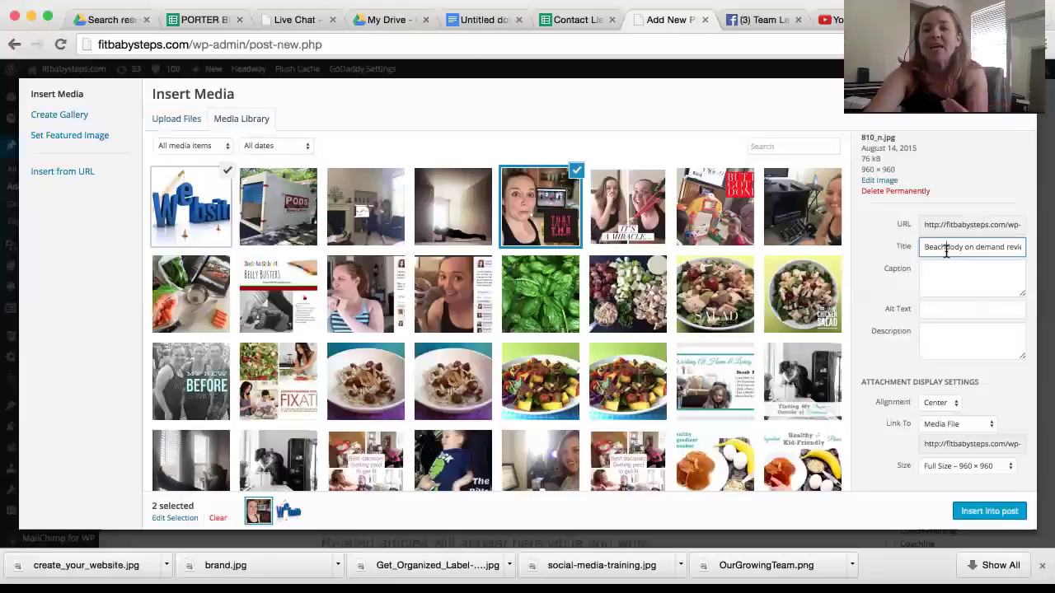
{"action": "left_click_drag", "start_coordinate": [946, 252], "coordinate": [1037, 275]}
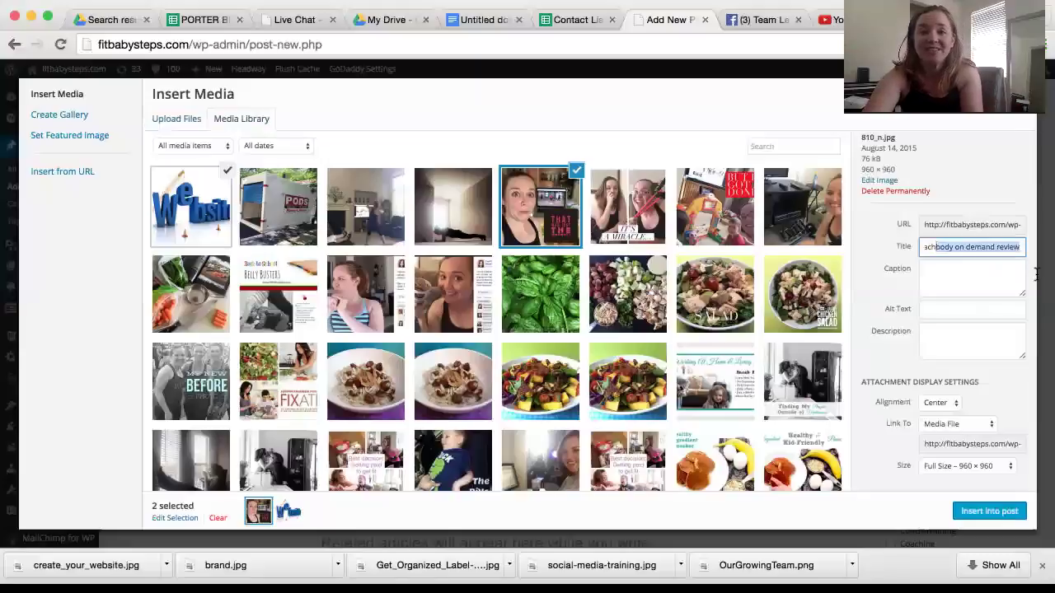
{"action": "left_click", "coordinate": [925, 247]}
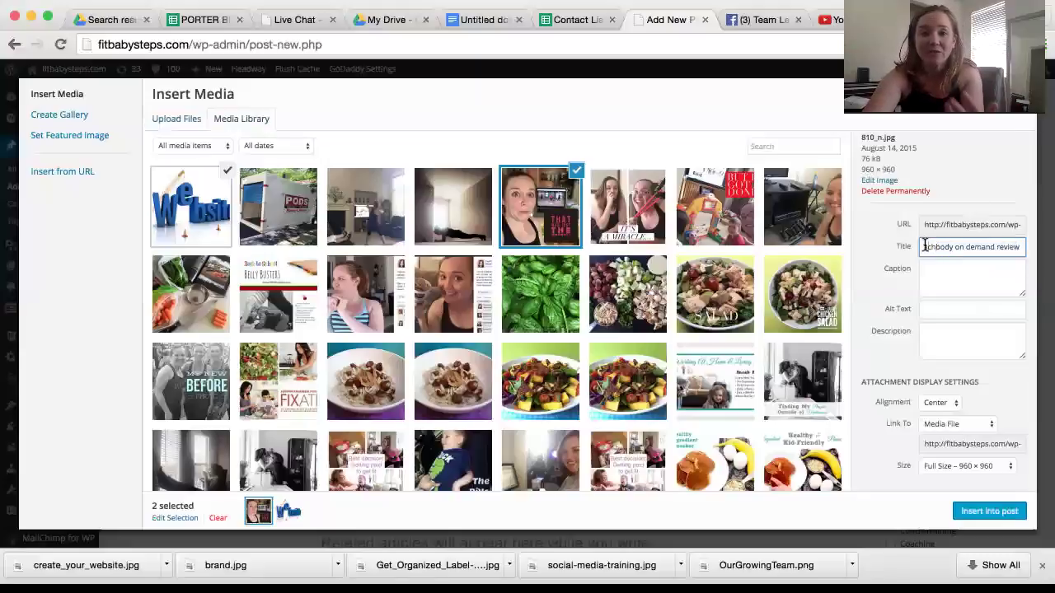
{"action": "scroll", "coordinate": [921, 301], "scroll_direction": "up", "scroll_amount": 1}
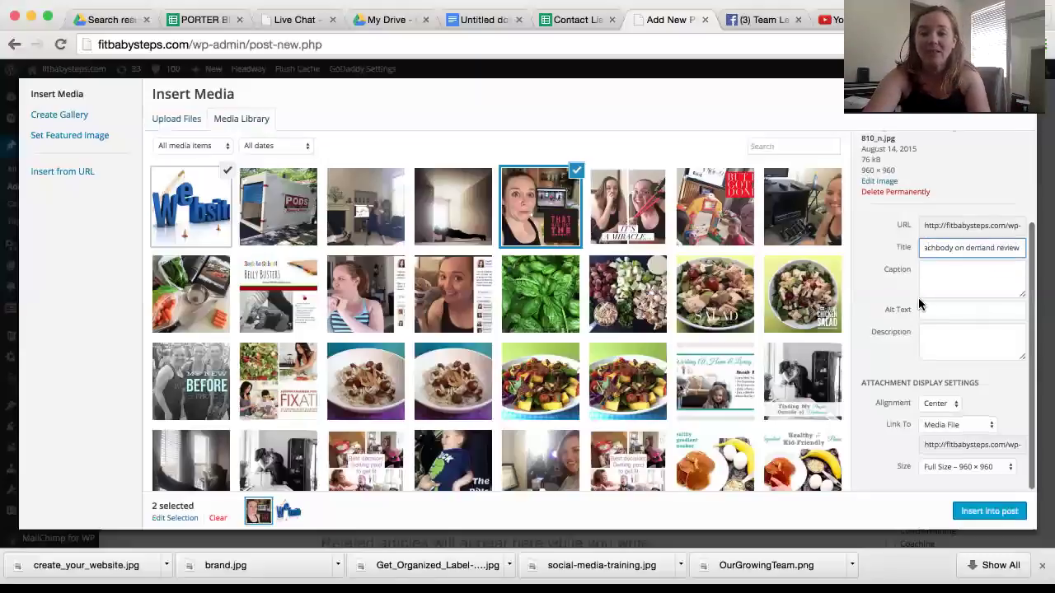
{"action": "triple_click", "coordinate": [927, 247]}
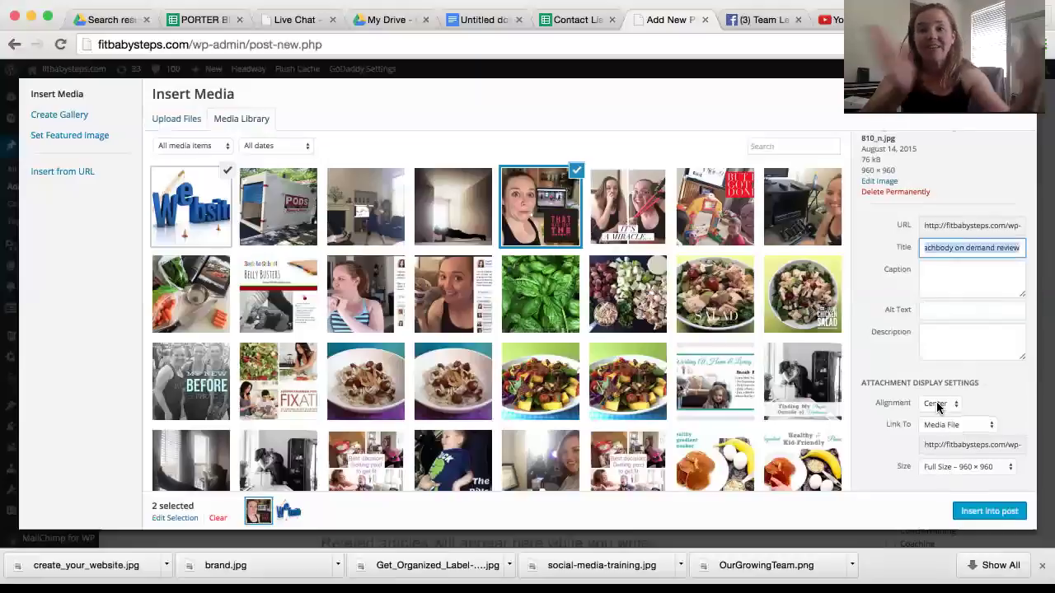
Insert the two selected images into the post and shrink the selfie to roughly half its inserted width.
{"action": "left_click", "coordinate": [977, 513]}
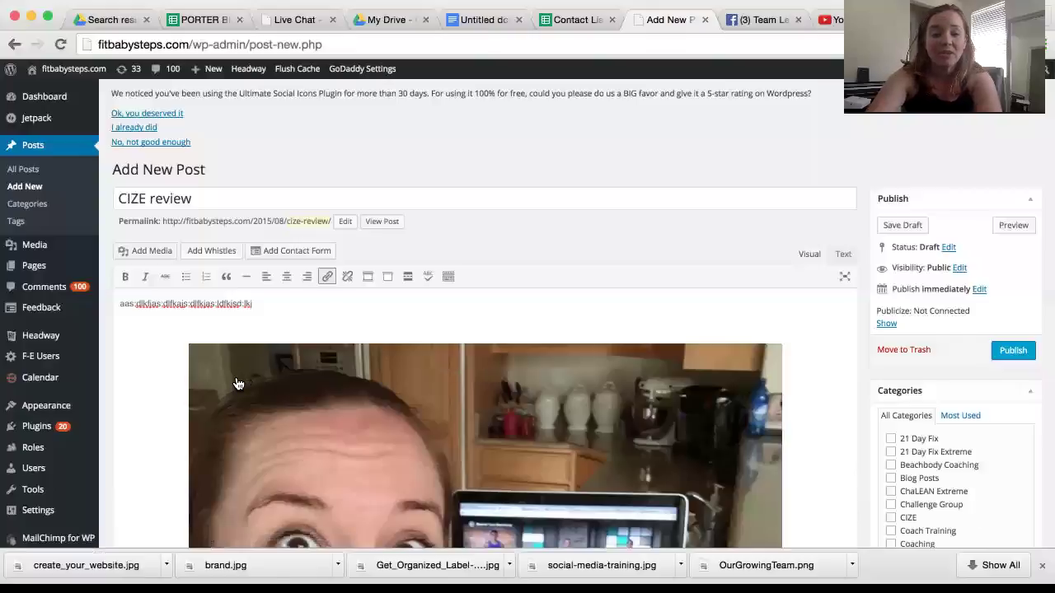
{"action": "left_click", "coordinate": [220, 365]}
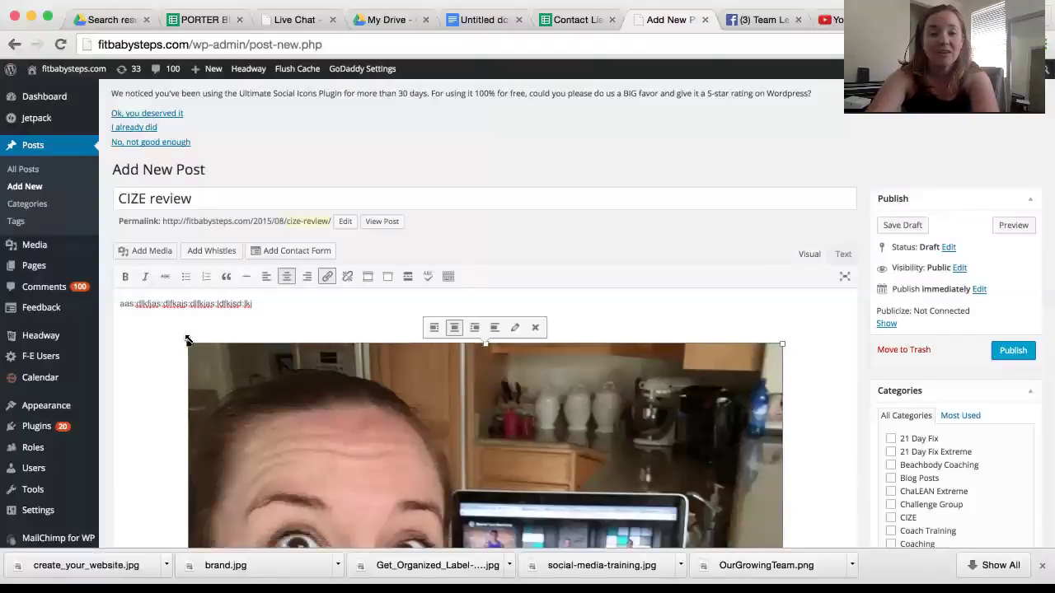
{"action": "left_click_drag", "start_coordinate": [189, 344], "coordinate": [425, 459]}
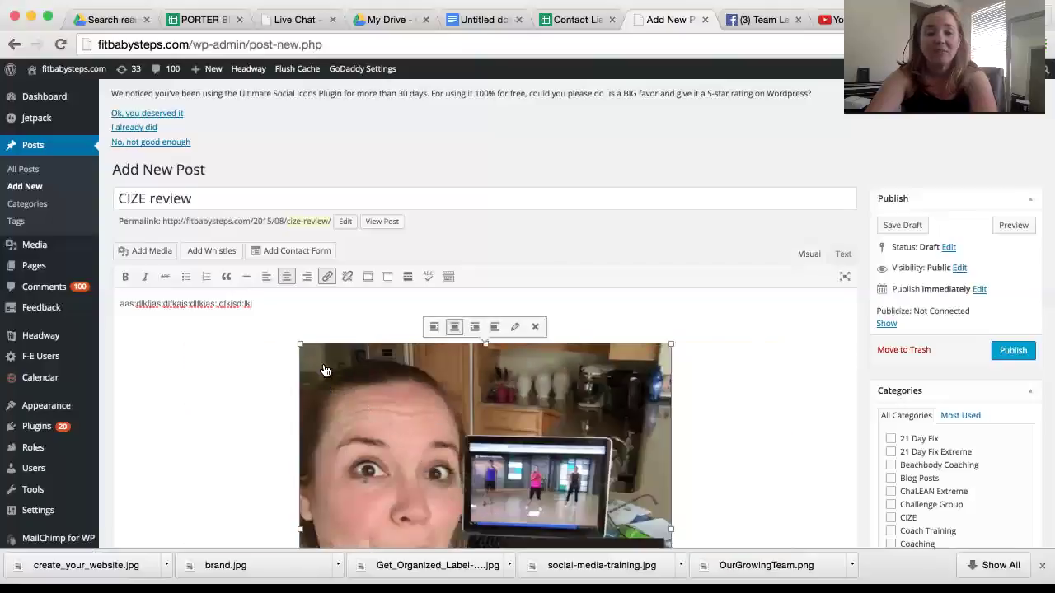
{"action": "left_click_drag", "start_coordinate": [294, 342], "coordinate": [366, 399]}
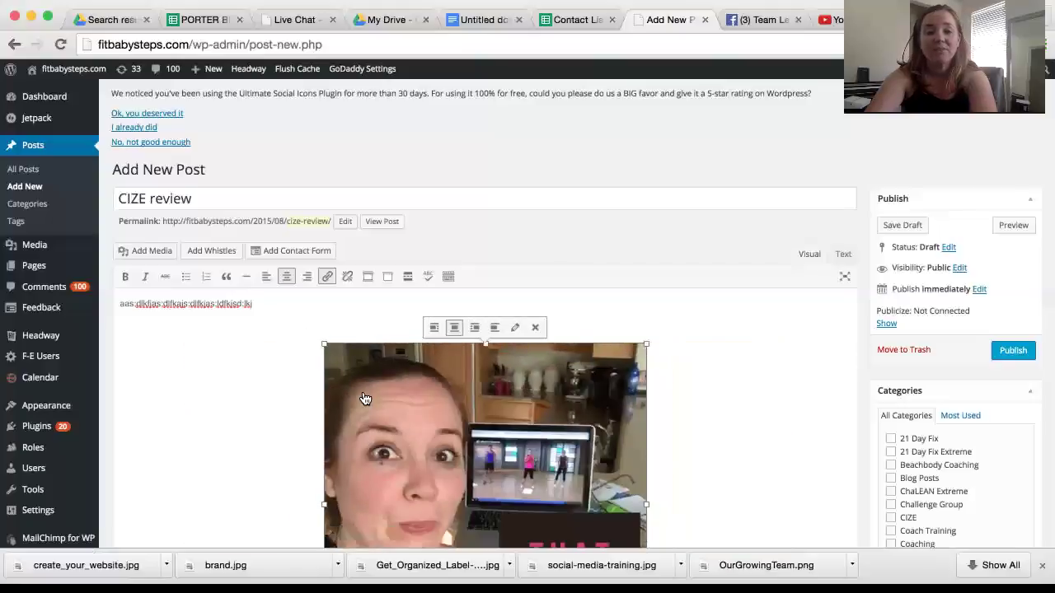
Add a new line with the text "CIZE" between the selfie and the website crane image.
{"action": "scroll", "coordinate": [365, 399], "scroll_direction": "down", "scroll_amount": 5}
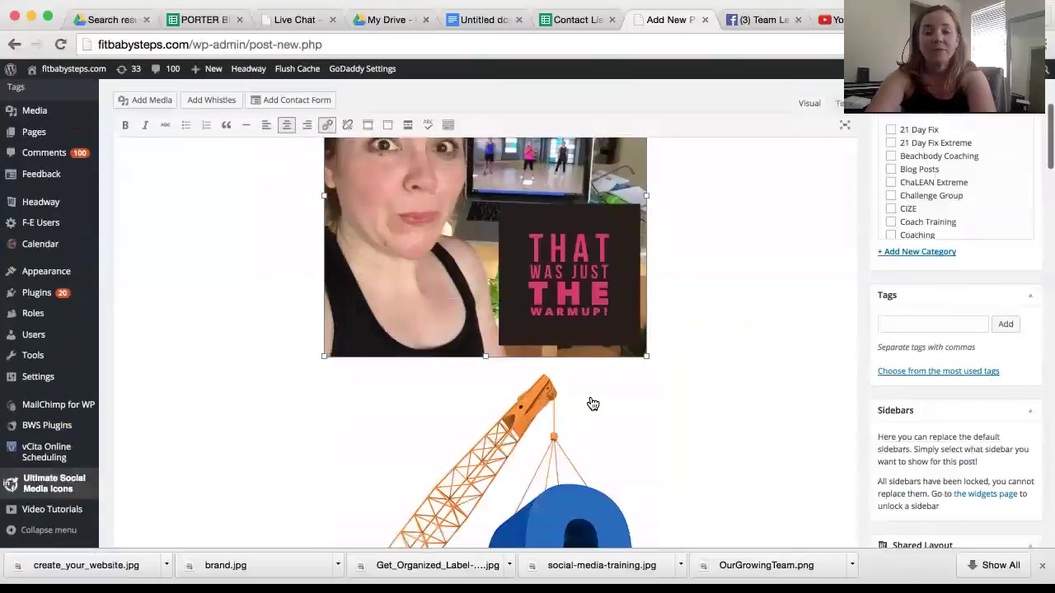
{"action": "left_click", "coordinate": [672, 336]}
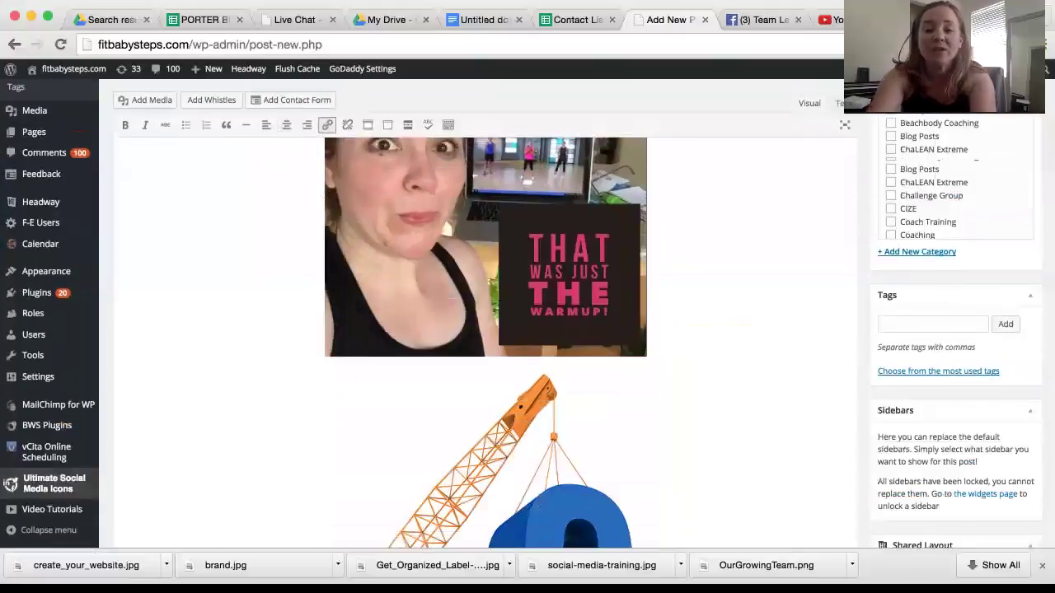
{"action": "key", "text": "Return"}
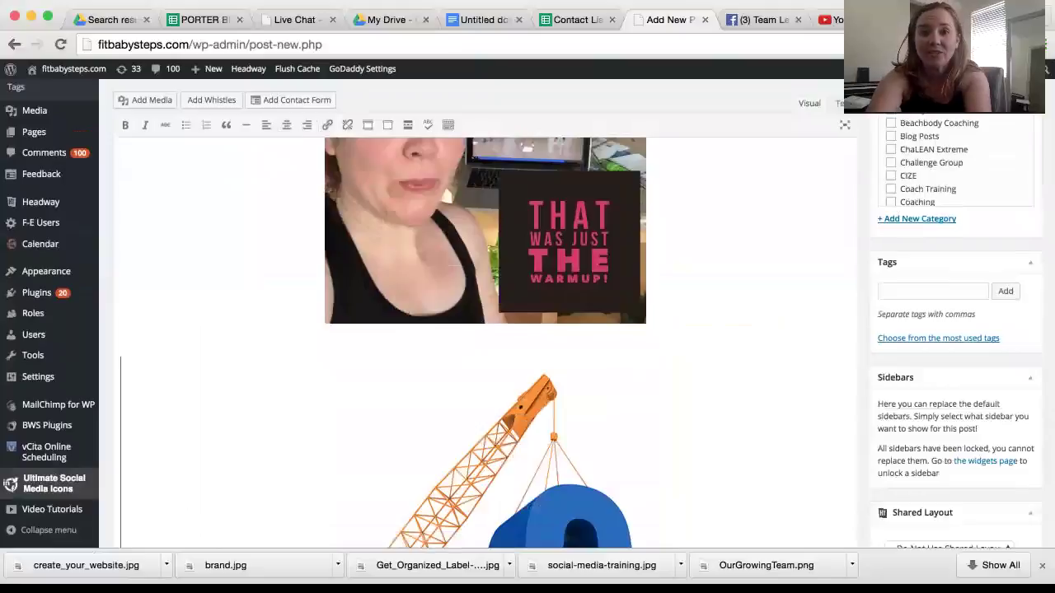
{"action": "type", "text": "CIZE"}
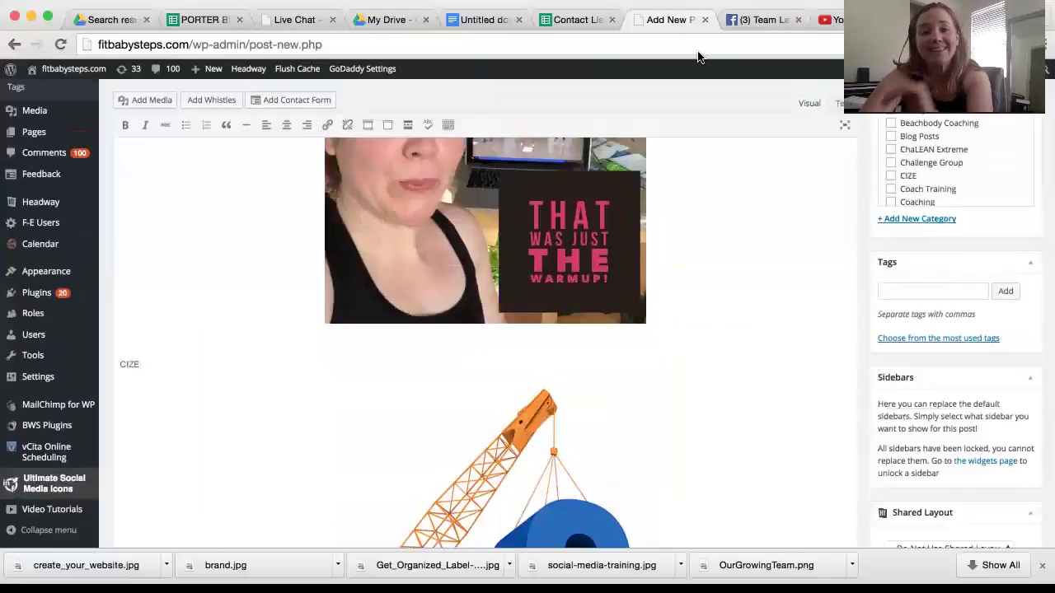
Link the word "CIZE" between the two images to the URL ending in /media/set/?set=oa.926748807391334&type=1.
{"action": "left_click_drag", "start_coordinate": [144, 364], "coordinate": [100, 362]}
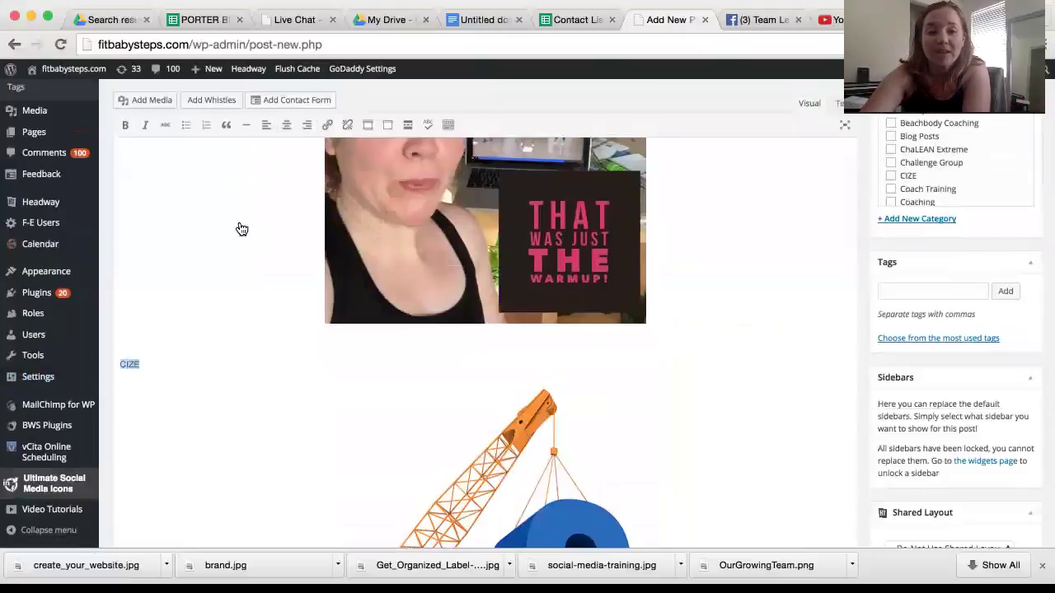
{"action": "left_click", "coordinate": [329, 126]}
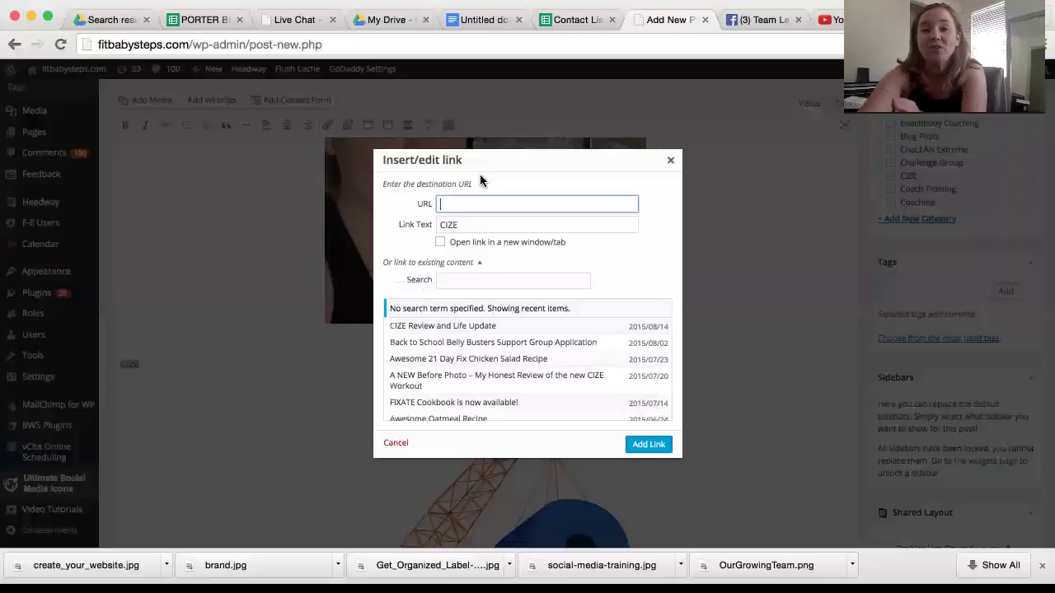
{"action": "scroll", "coordinate": [509, 381], "scroll_direction": "down", "scroll_amount": 1}
{"action": "scroll", "coordinate": [508, 382], "scroll_direction": "down", "scroll_amount": 3}
{"action": "scroll", "coordinate": [509, 382], "scroll_direction": "up", "scroll_amount": 2}
{"action": "scroll", "coordinate": [508, 382], "scroll_direction": "up", "scroll_amount": 3}
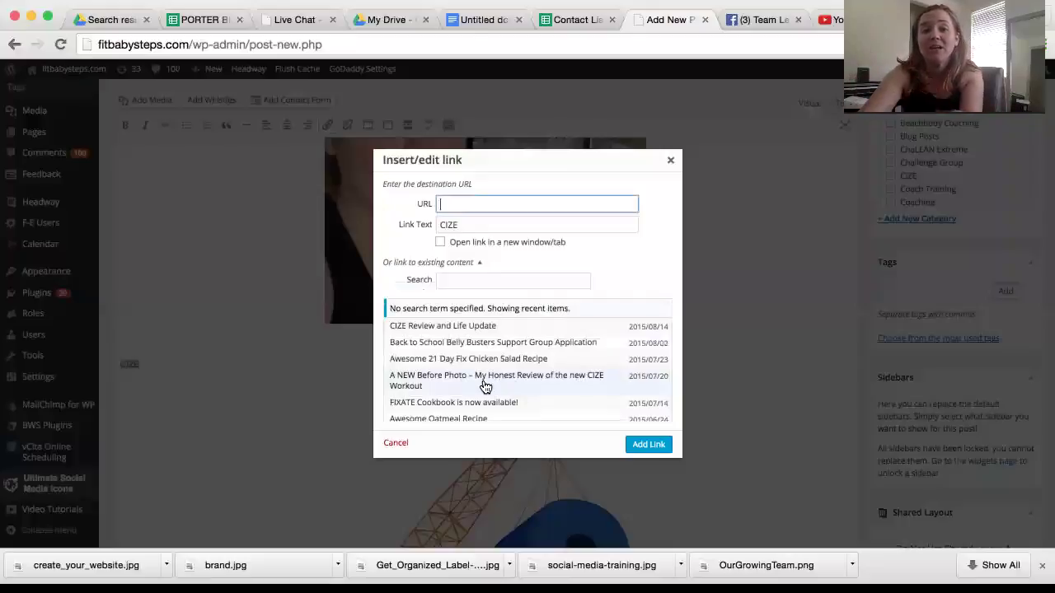
{"action": "scroll", "coordinate": [484, 385], "scroll_direction": "down", "scroll_amount": 10}
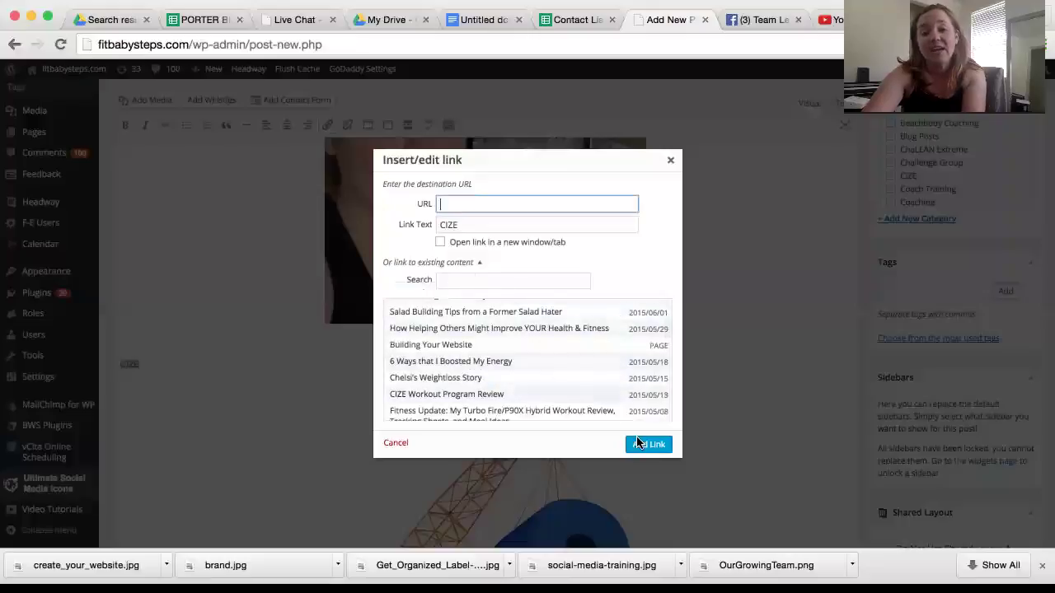
{"action": "type", "text": "n/media/set/?set=oa.926748807391334&type=1"}
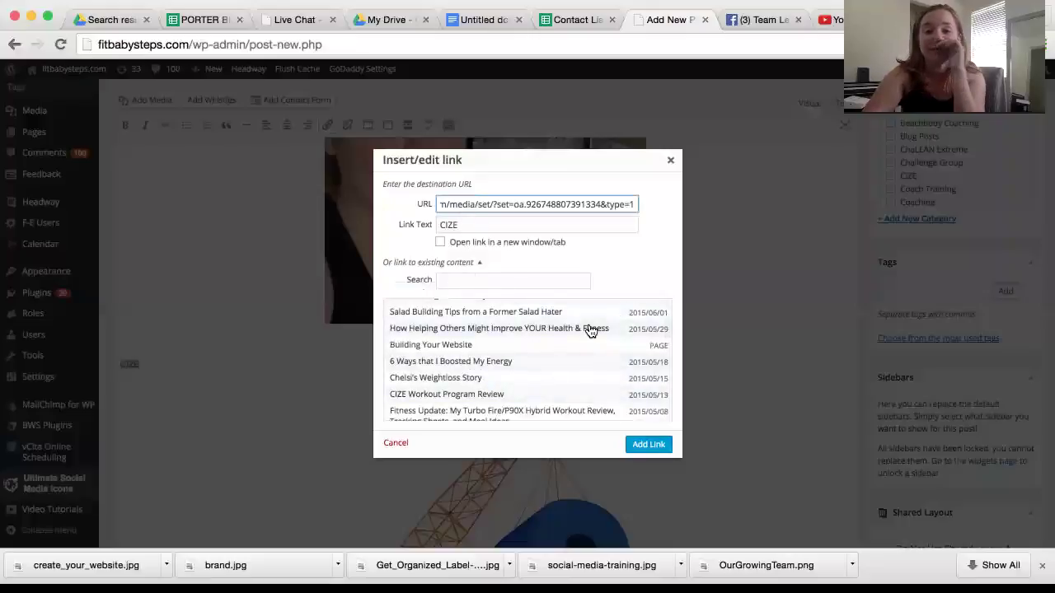
{"action": "left_click", "coordinate": [651, 456]}
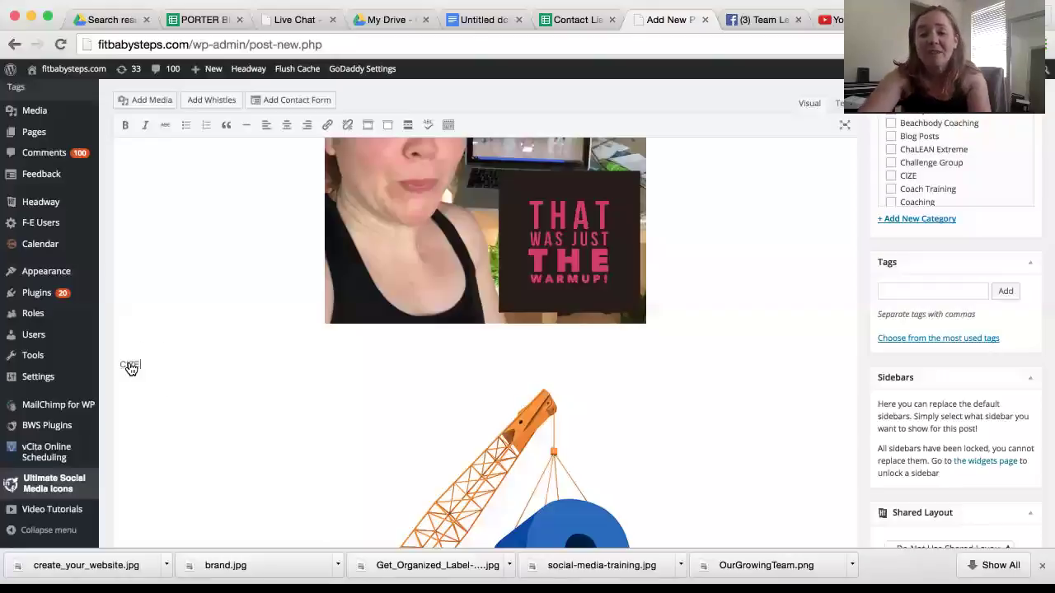
Look through the available categories and assign the post to the CIZE category.
{"action": "scroll", "coordinate": [404, 460], "scroll_direction": "up", "scroll_amount": 10}
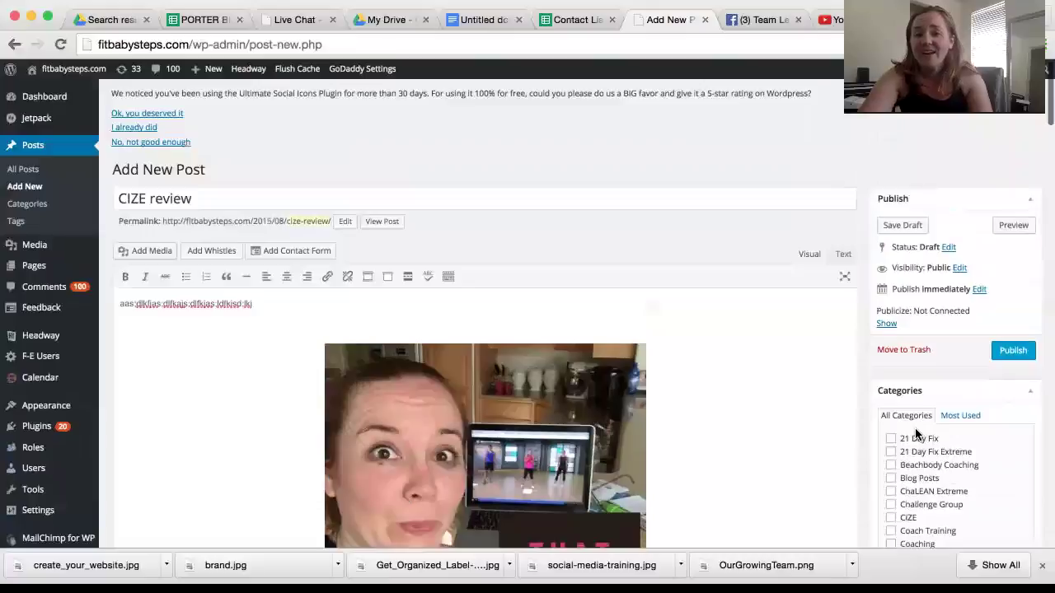
{"action": "scroll", "coordinate": [917, 432], "scroll_direction": "down", "scroll_amount": 2}
{"action": "scroll", "coordinate": [915, 404], "scroll_direction": "down", "scroll_amount": 5}
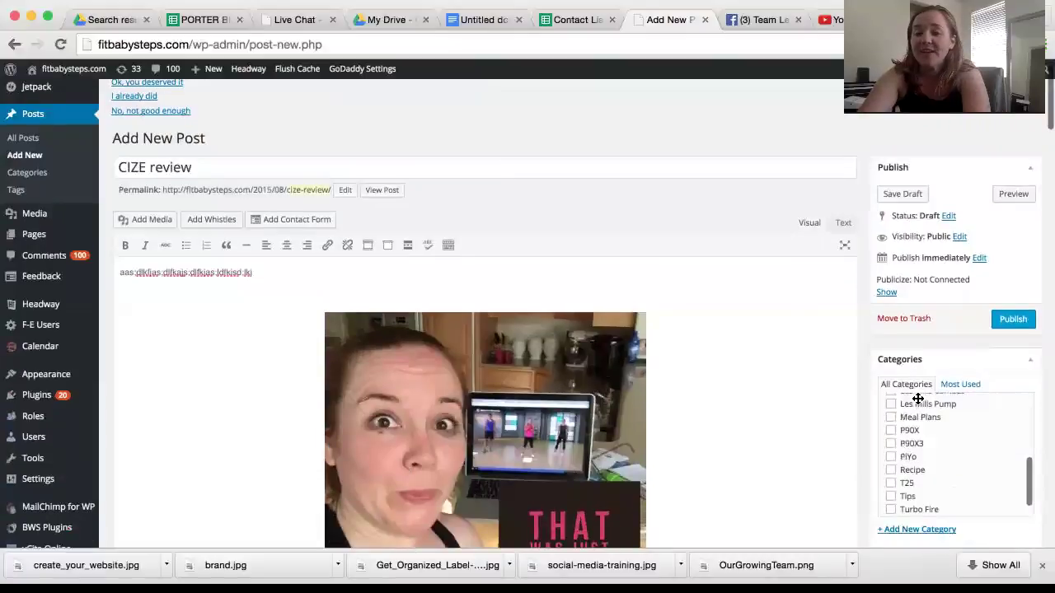
{"action": "scroll", "coordinate": [868, 332], "scroll_direction": "down", "scroll_amount": 4}
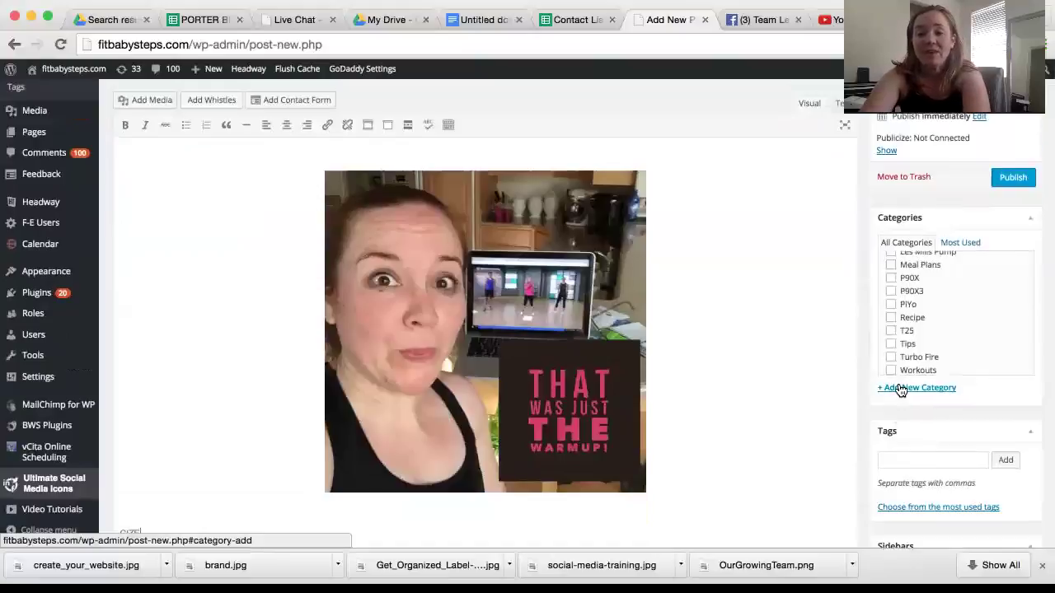
{"action": "scroll", "coordinate": [923, 261], "scroll_direction": "up", "scroll_amount": 10}
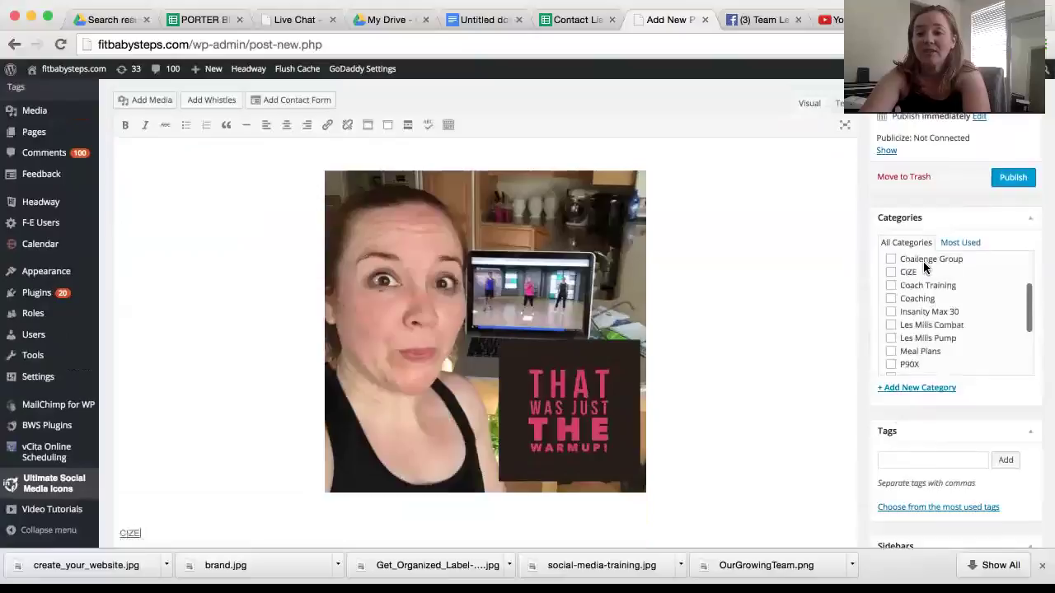
{"action": "left_click", "coordinate": [891, 359]}
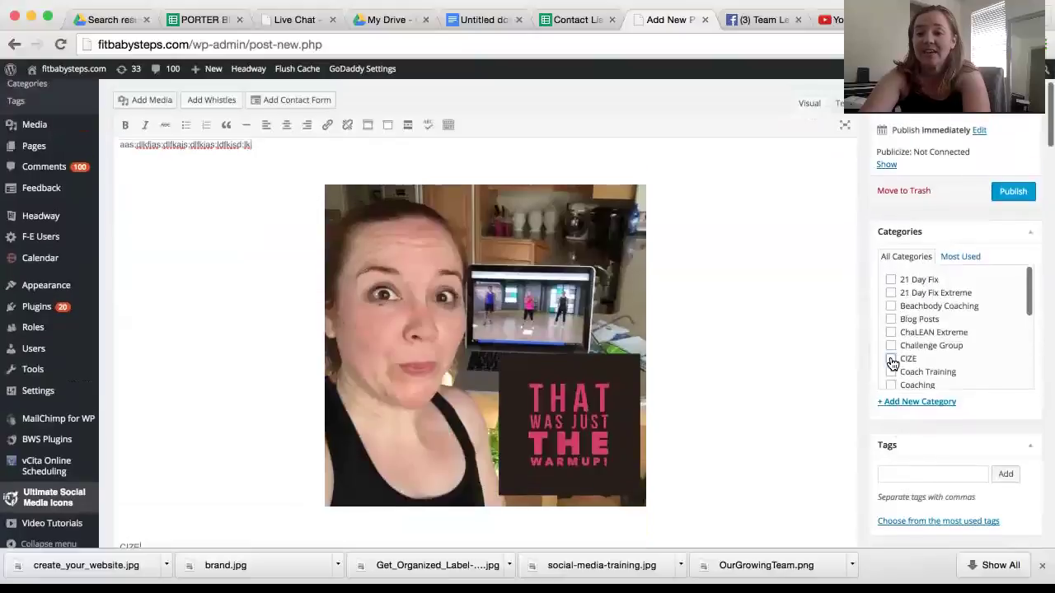
Look over the remaining categories and remove the CIZE category from the post.
{"action": "scroll", "coordinate": [915, 363], "scroll_direction": "down", "scroll_amount": 2}
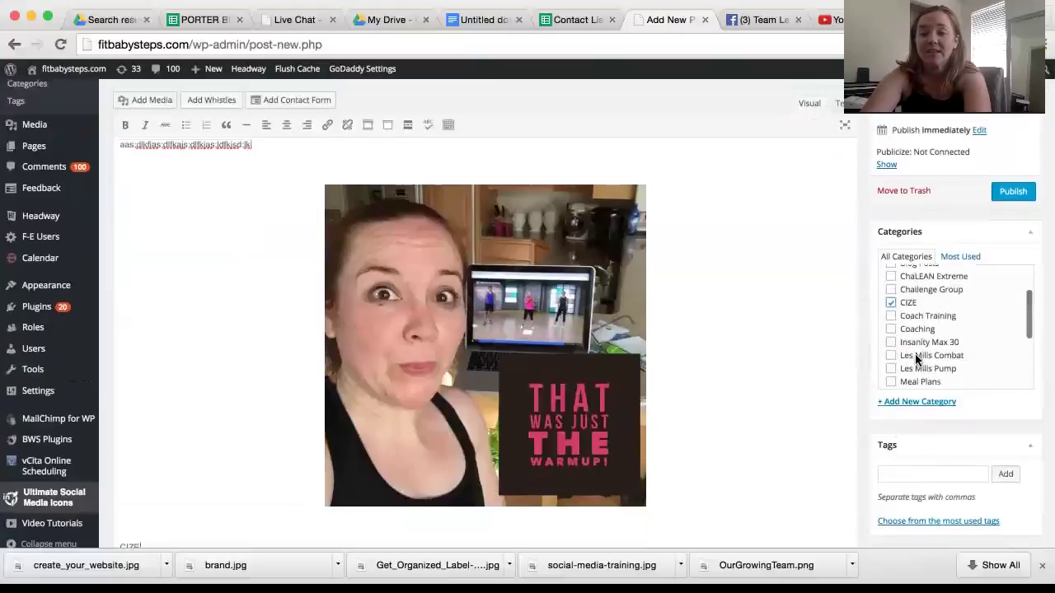
{"action": "scroll", "coordinate": [904, 353], "scroll_direction": "down", "scroll_amount": 3}
{"action": "scroll", "coordinate": [894, 354], "scroll_direction": "up", "scroll_amount": 3}
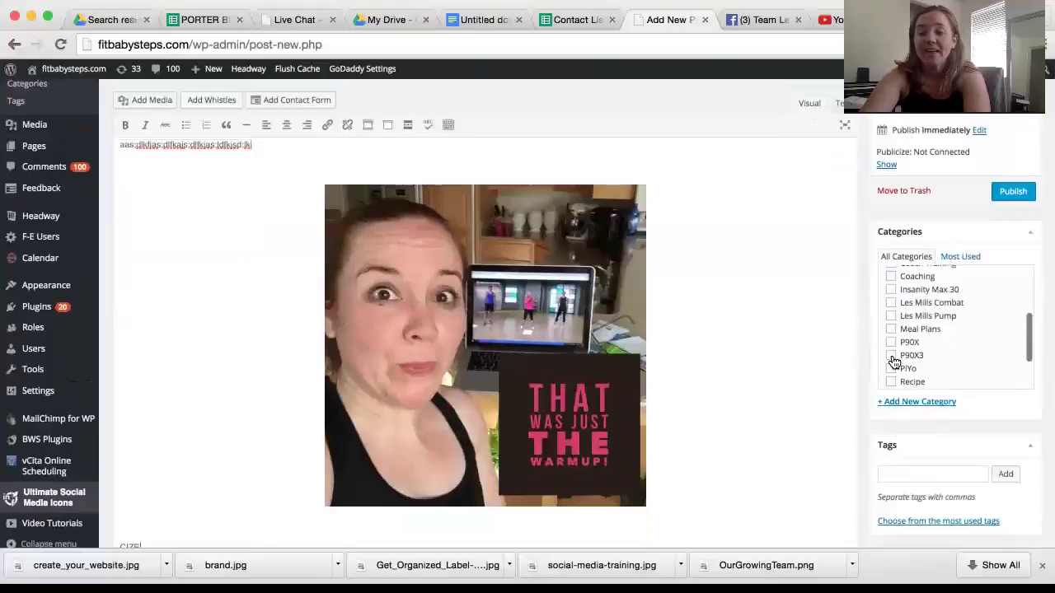
{"action": "left_click", "coordinate": [891, 320]}
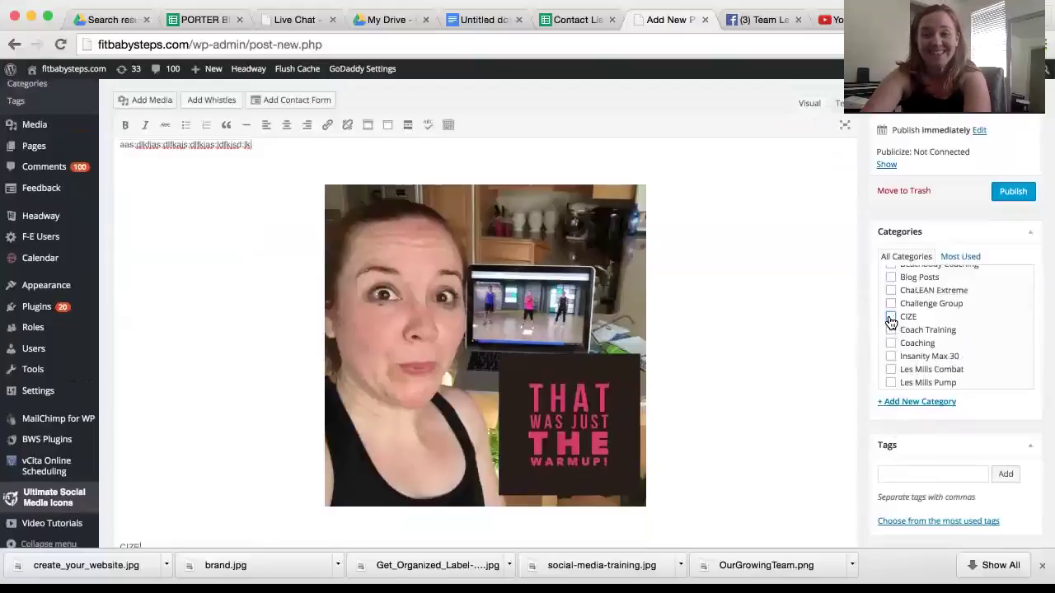
Examine the post's tags, sidebars, shared layout, title control and featured image settings.
{"action": "scroll", "coordinate": [891, 322], "scroll_direction": "down", "scroll_amount": 10}
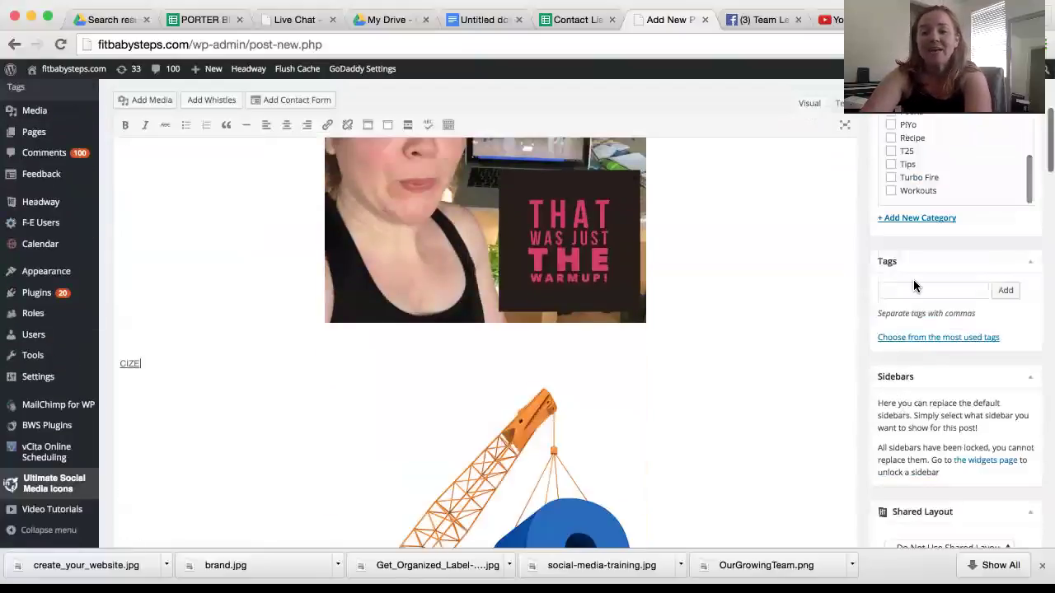
{"action": "left_click", "coordinate": [898, 286]}
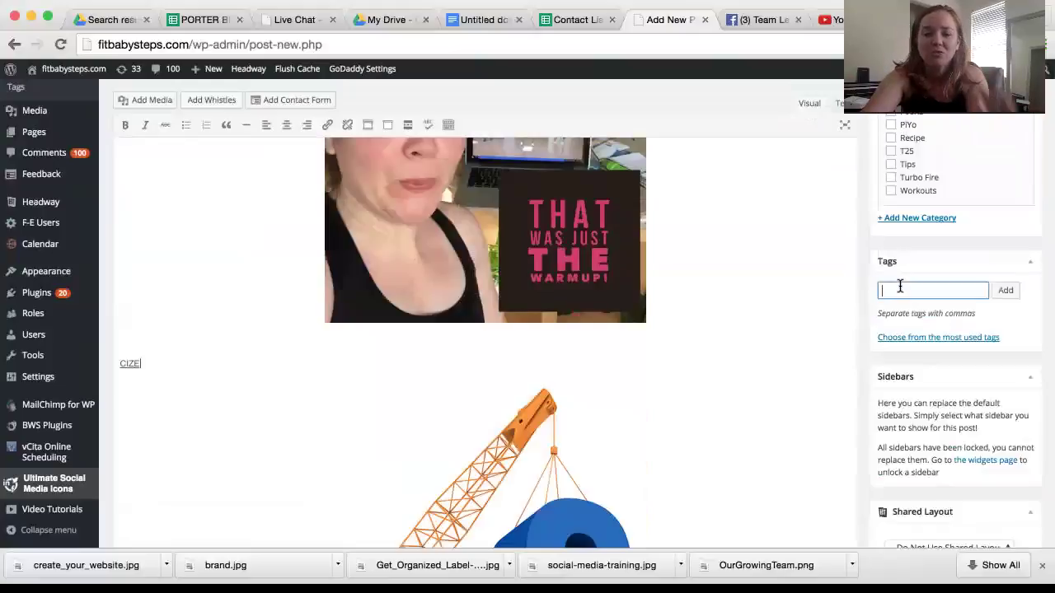
{"action": "scroll", "coordinate": [900, 286], "scroll_direction": "down", "scroll_amount": 5}
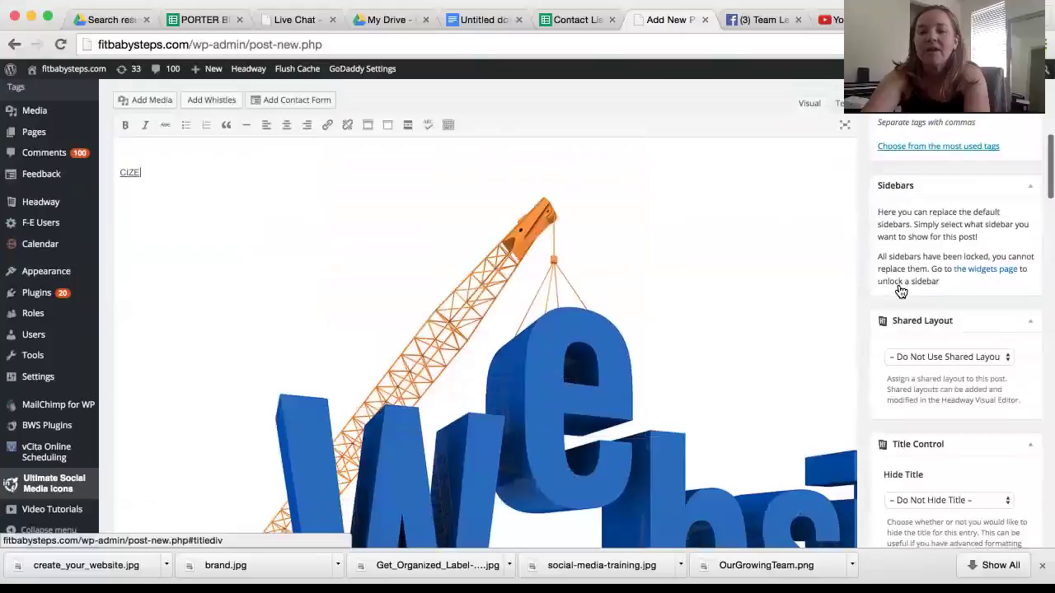
{"action": "scroll", "coordinate": [900, 288], "scroll_direction": "down", "scroll_amount": 8}
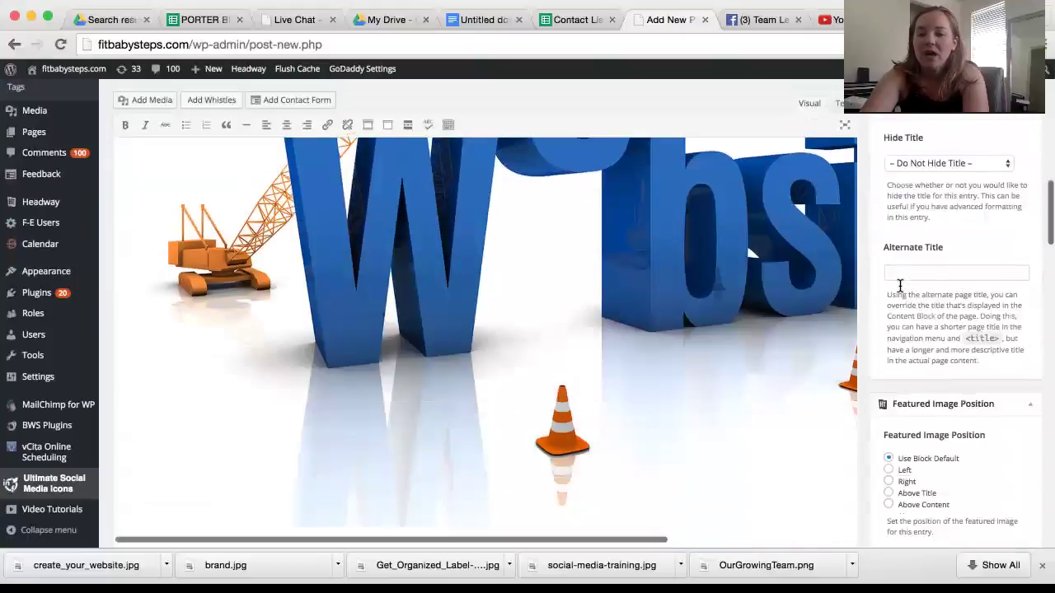
{"action": "scroll", "coordinate": [900, 286], "scroll_direction": "down", "scroll_amount": 8}
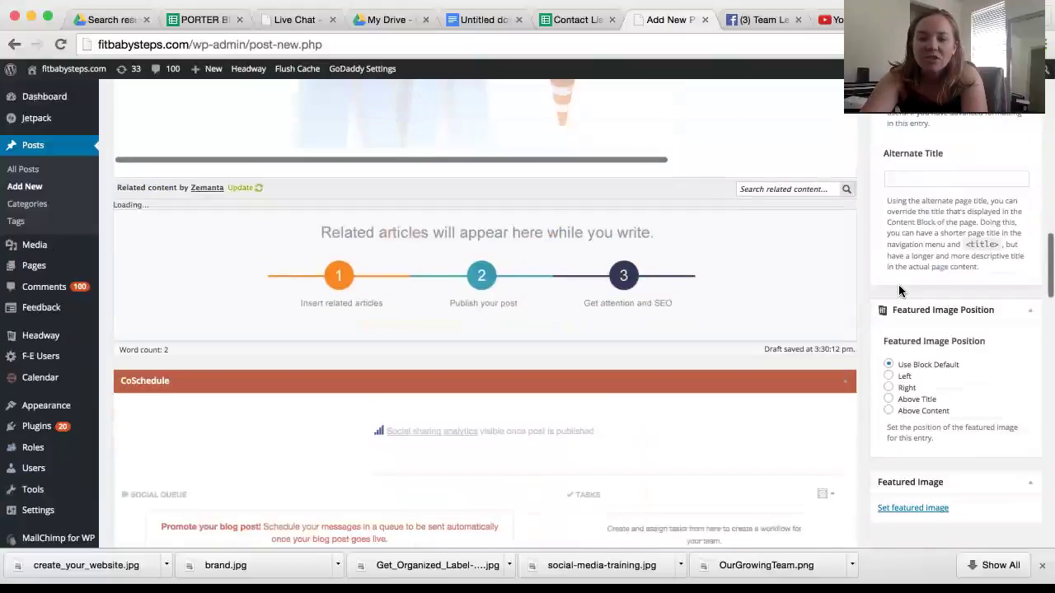
{"action": "scroll", "coordinate": [900, 288], "scroll_direction": "down", "scroll_amount": 2}
{"action": "scroll", "coordinate": [900, 286], "scroll_direction": "up", "scroll_amount": 20}
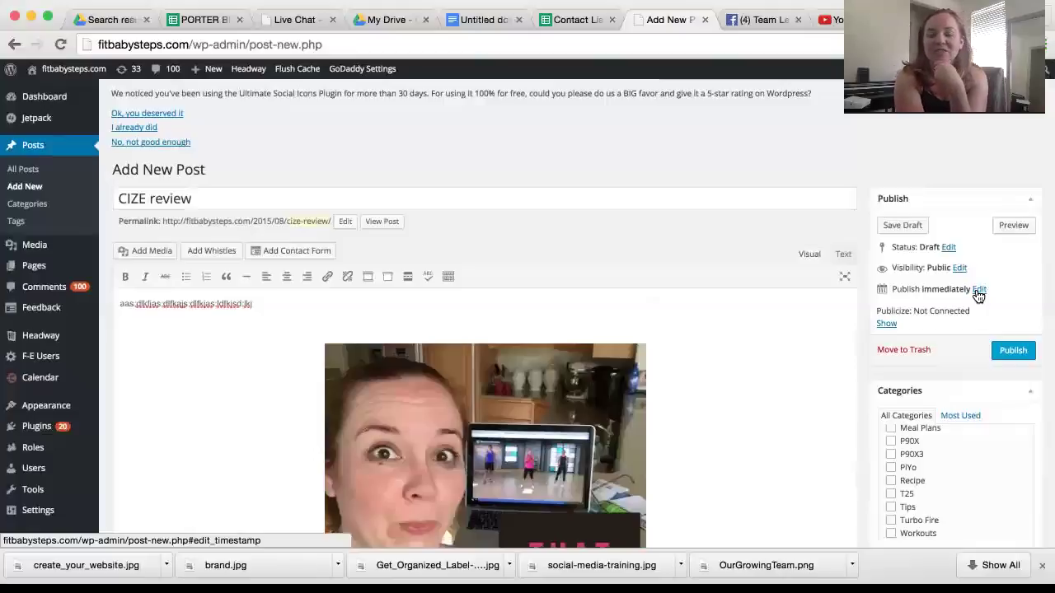
Open the post's publish date and time for editing and save the post as a draft.
{"action": "left_click", "coordinate": [978, 292]}
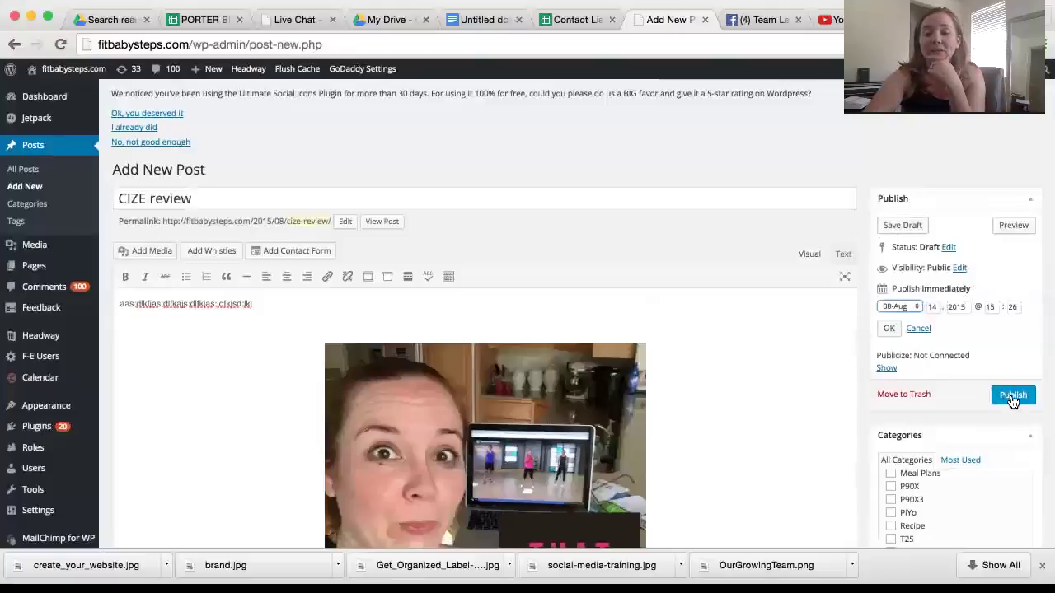
{"action": "left_click", "coordinate": [897, 225]}
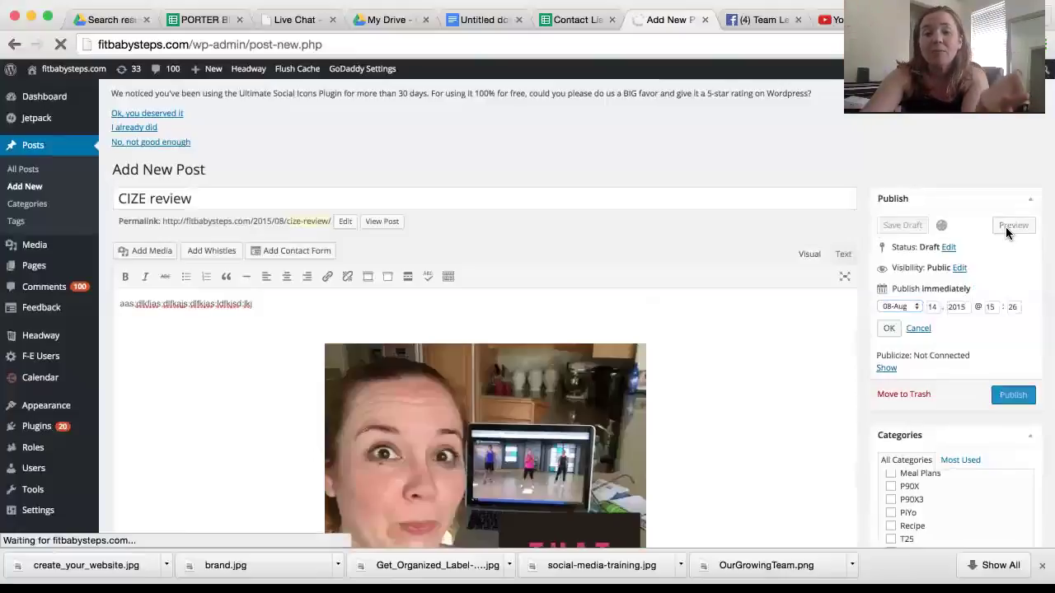
{"action": "scroll", "coordinate": [737, 354], "scroll_direction": "down", "scroll_amount": 1}
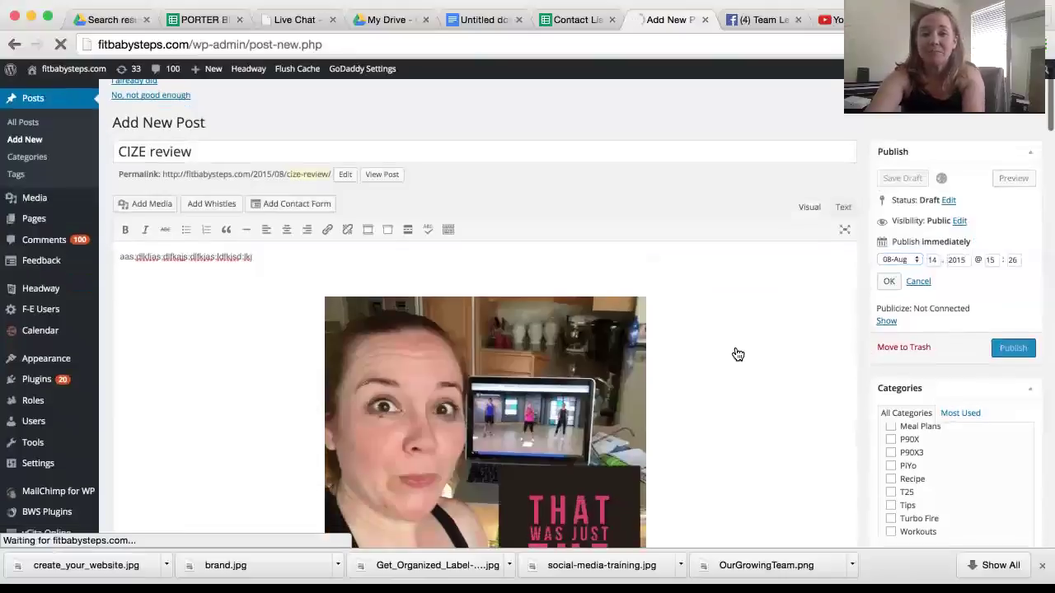
{"action": "scroll", "coordinate": [738, 355], "scroll_direction": "down", "scroll_amount": 2}
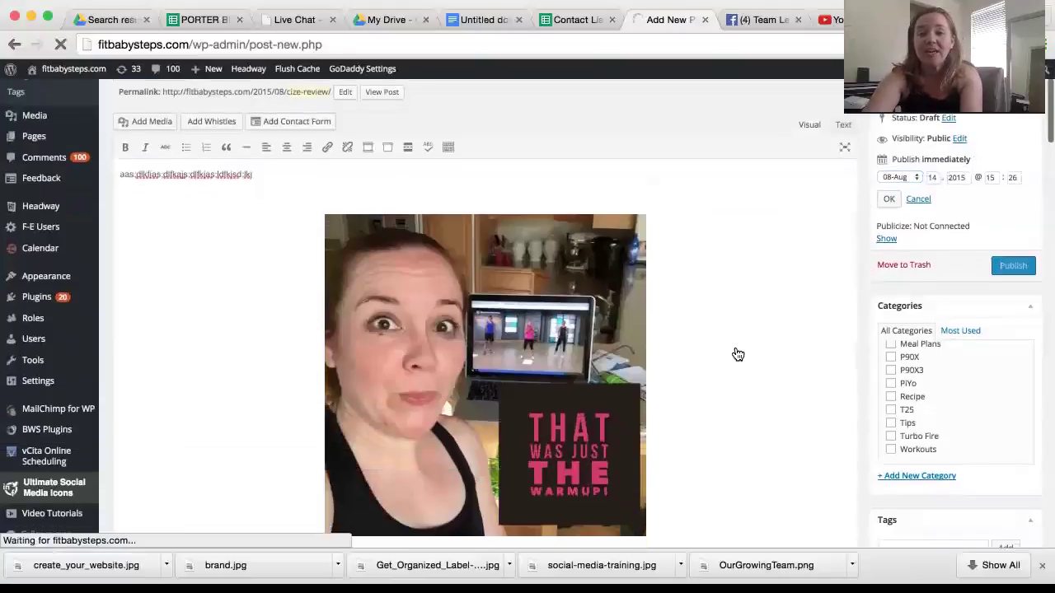
{"action": "scroll", "coordinate": [738, 355], "scroll_direction": "up", "scroll_amount": 1}
{"action": "scroll", "coordinate": [896, 399], "scroll_direction": "down", "scroll_amount": 1}
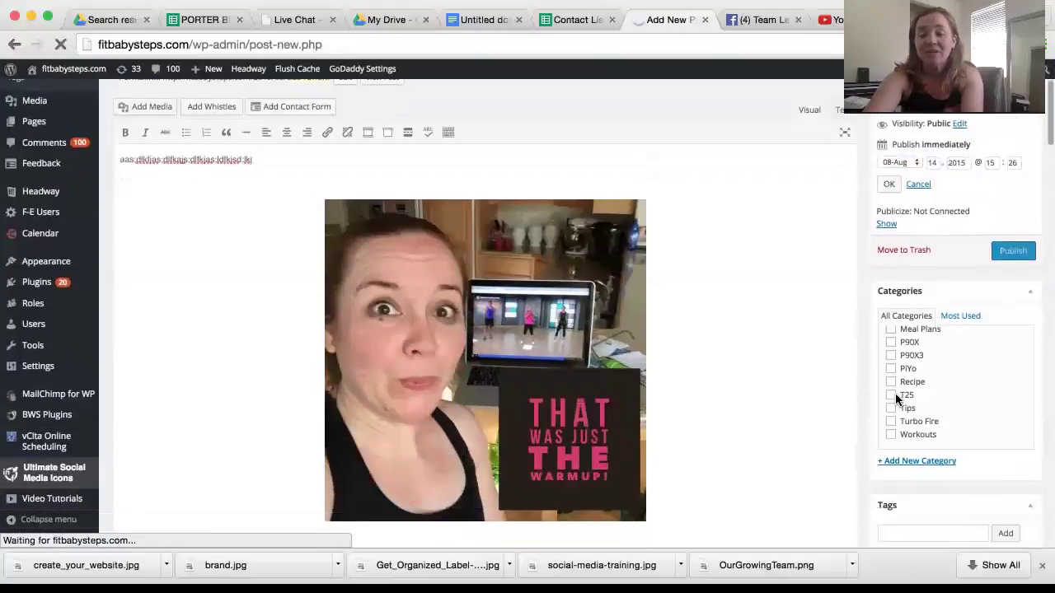
{"action": "scroll", "coordinate": [896, 398], "scroll_direction": "up", "scroll_amount": 2}
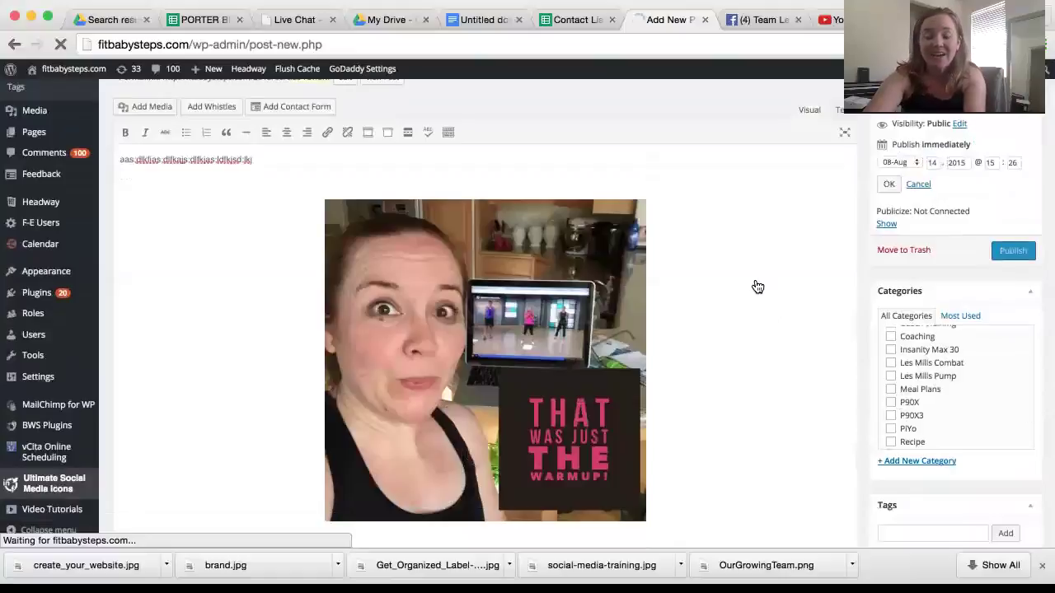
{"action": "scroll", "coordinate": [755, 284], "scroll_direction": "up", "scroll_amount": 3}
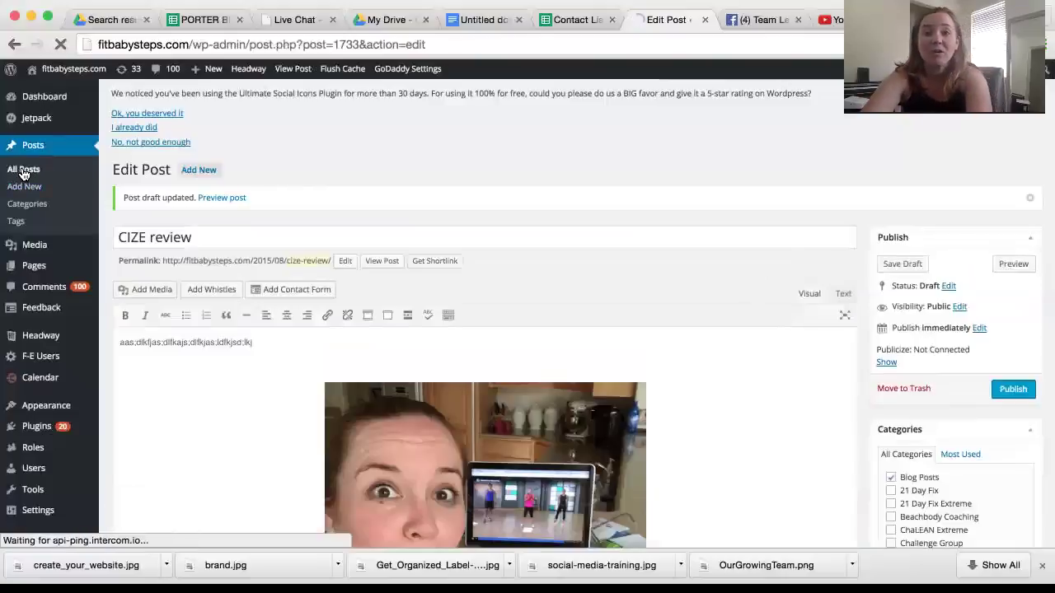
Open the list of all posts and filter it to show only drafts.
{"action": "left_click", "coordinate": [24, 173]}
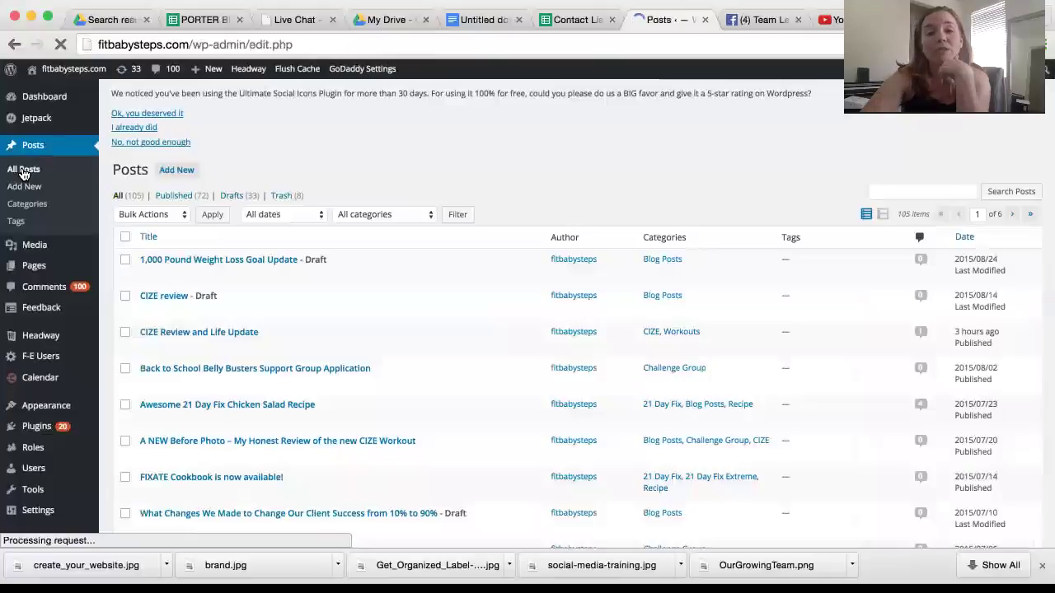
{"action": "left_click", "coordinate": [233, 198]}
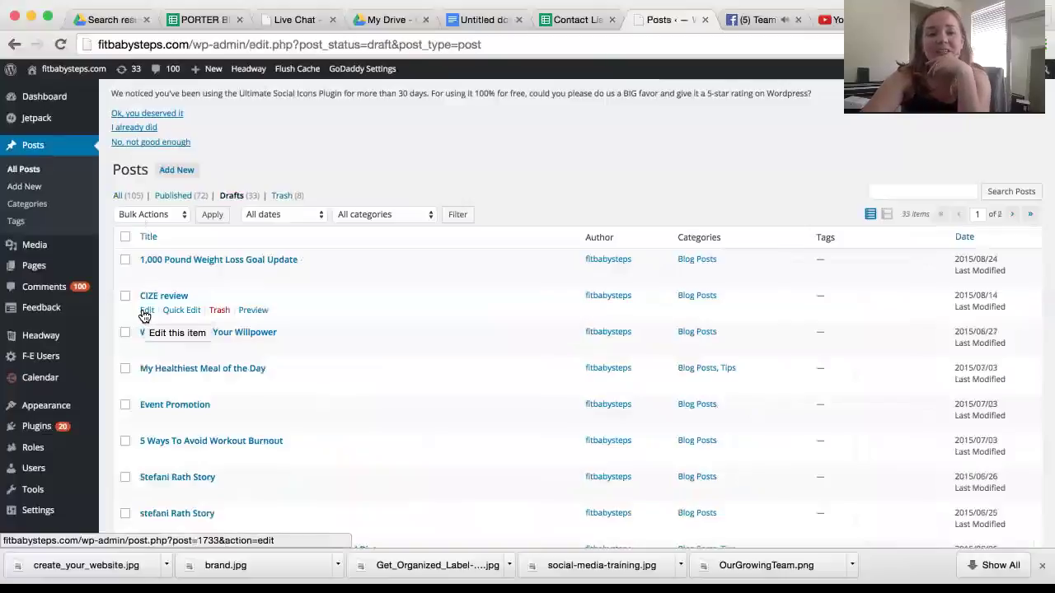
Visit the live site and examine the published "CIZE Review and Life Update" post and the older posts below it.
{"action": "mouse_move", "coordinate": [70, 69]}
{"action": "left_click", "coordinate": [58, 95]}
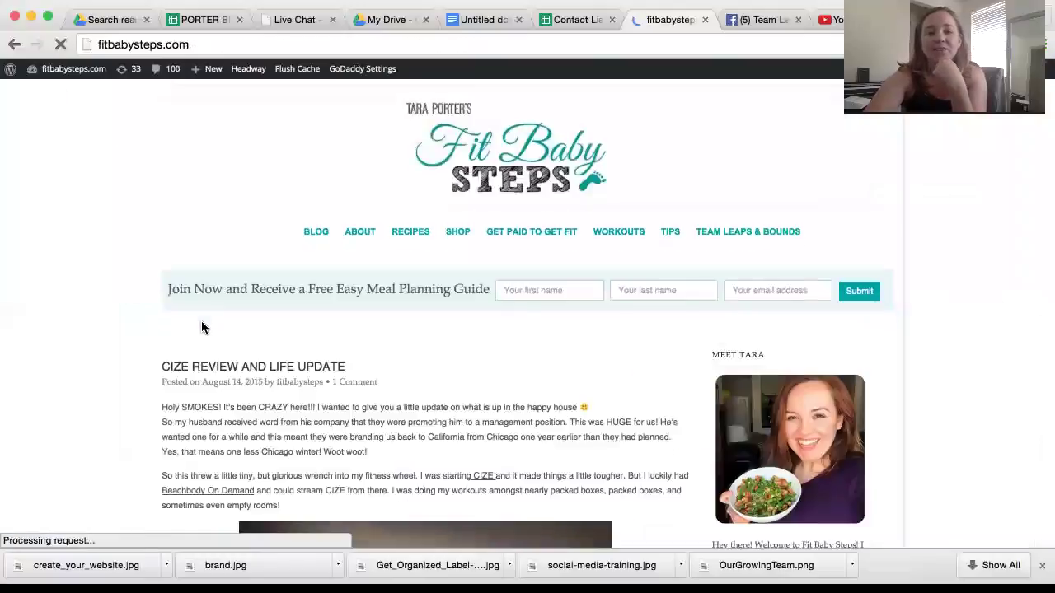
{"action": "scroll", "coordinate": [201, 328], "scroll_direction": "down", "scroll_amount": 3}
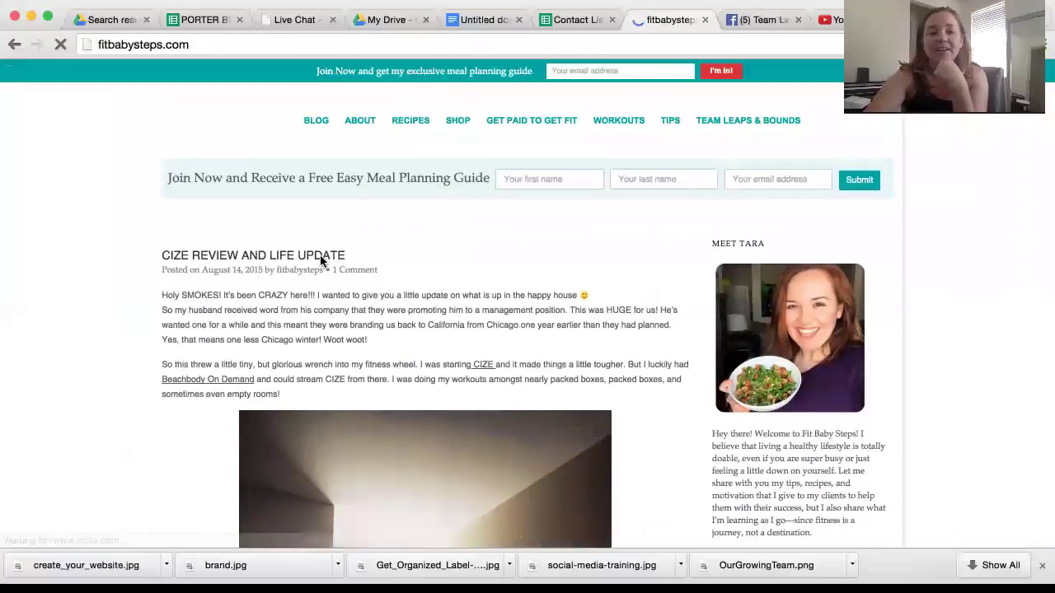
{"action": "scroll", "coordinate": [317, 260], "scroll_direction": "down", "scroll_amount": 1}
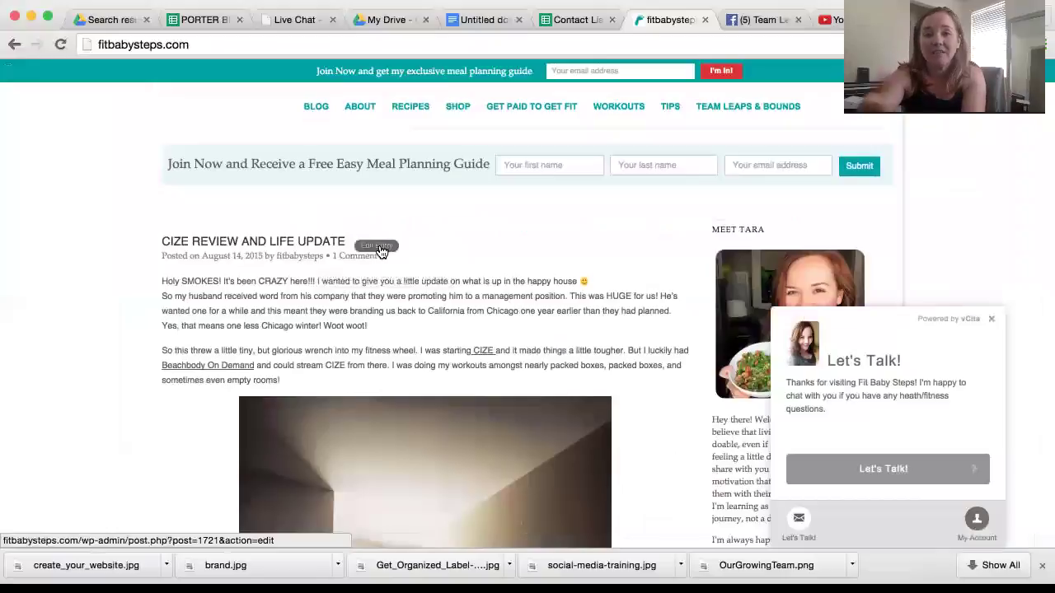
{"action": "scroll", "coordinate": [381, 251], "scroll_direction": "down", "scroll_amount": 1}
{"action": "scroll", "coordinate": [381, 251], "scroll_direction": "down", "scroll_amount": 10}
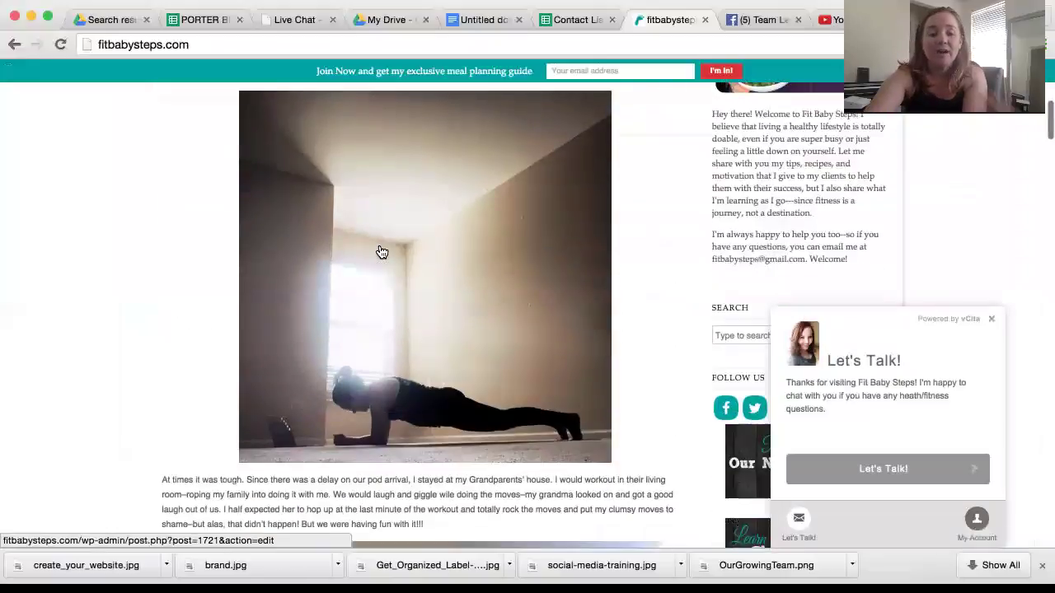
{"action": "scroll", "coordinate": [381, 251], "scroll_direction": "down", "scroll_amount": 15}
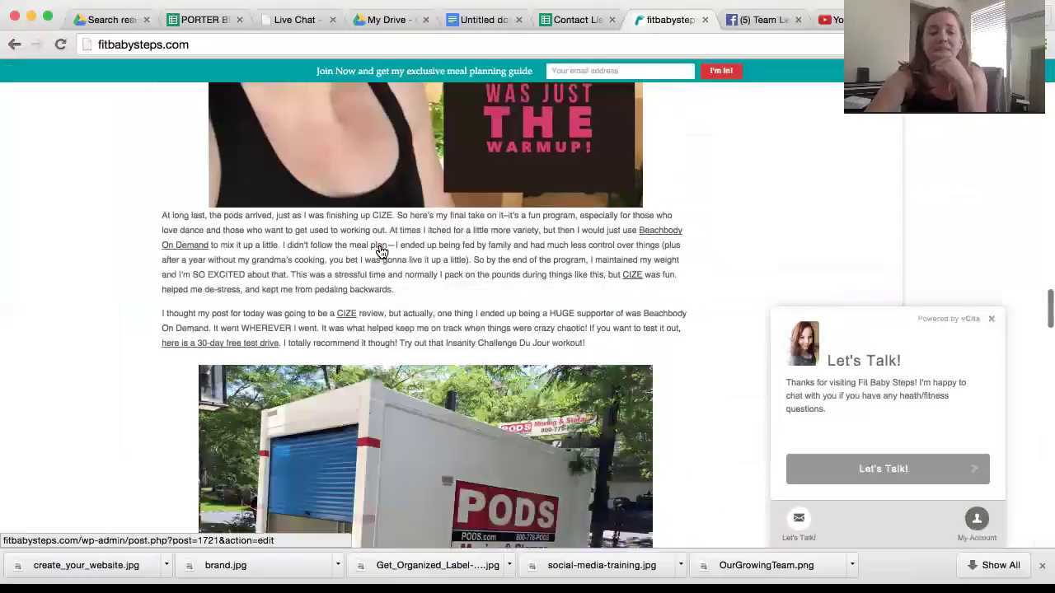
{"action": "scroll", "coordinate": [379, 245], "scroll_direction": "down", "scroll_amount": 15}
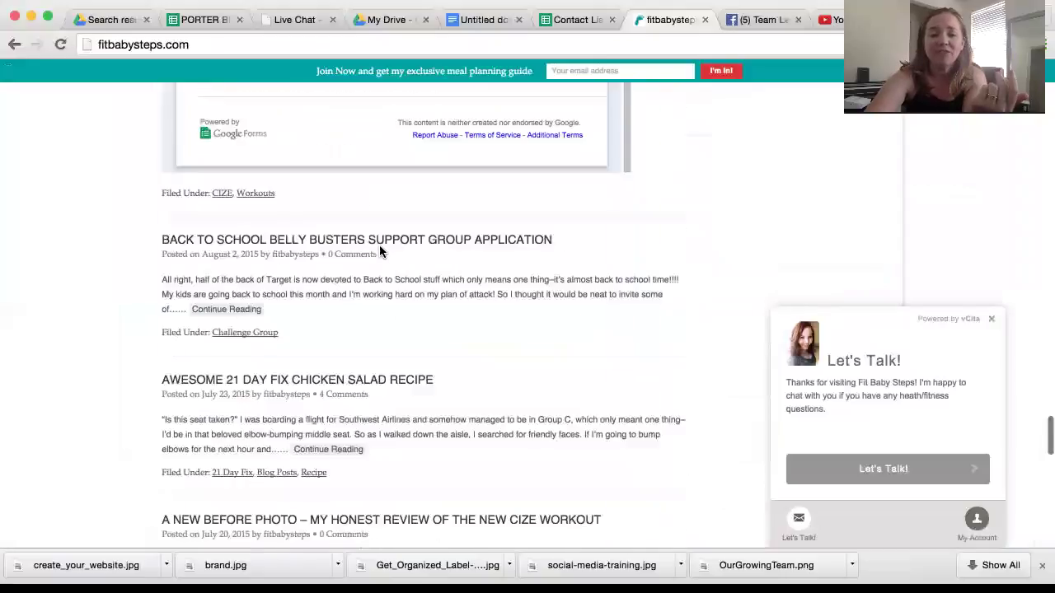
Examine the older post summaries on the blog's front page, from the Belly Busters application to the Mango and Black Bean Burger Salad.
{"action": "scroll", "coordinate": [367, 193], "scroll_direction": "down", "scroll_amount": 4}
{"action": "scroll", "coordinate": [366, 193], "scroll_direction": "down", "scroll_amount": 1}
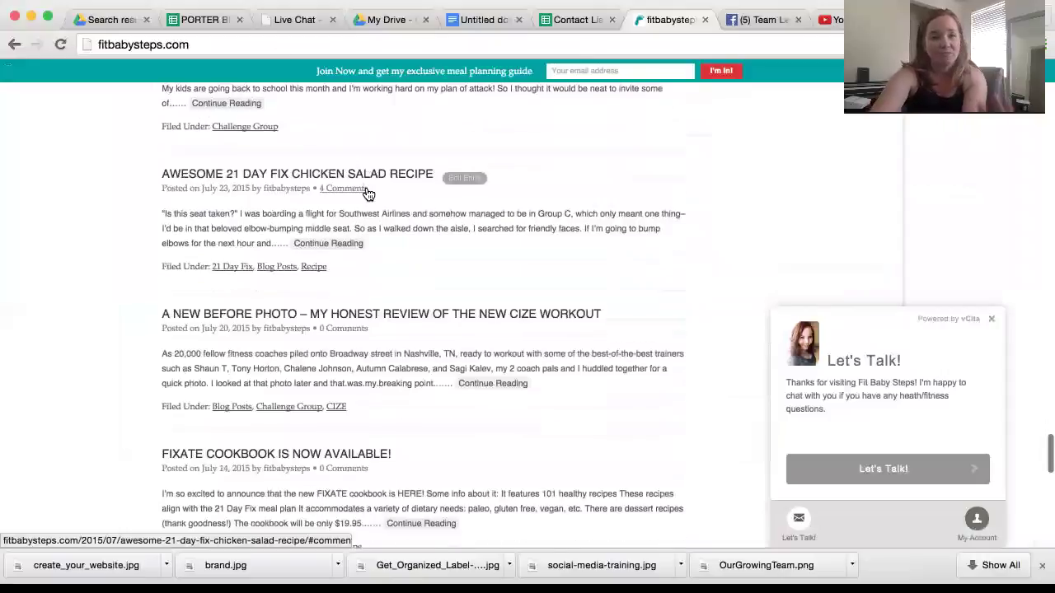
{"action": "scroll", "coordinate": [211, 224], "scroll_direction": "down", "scroll_amount": 9}
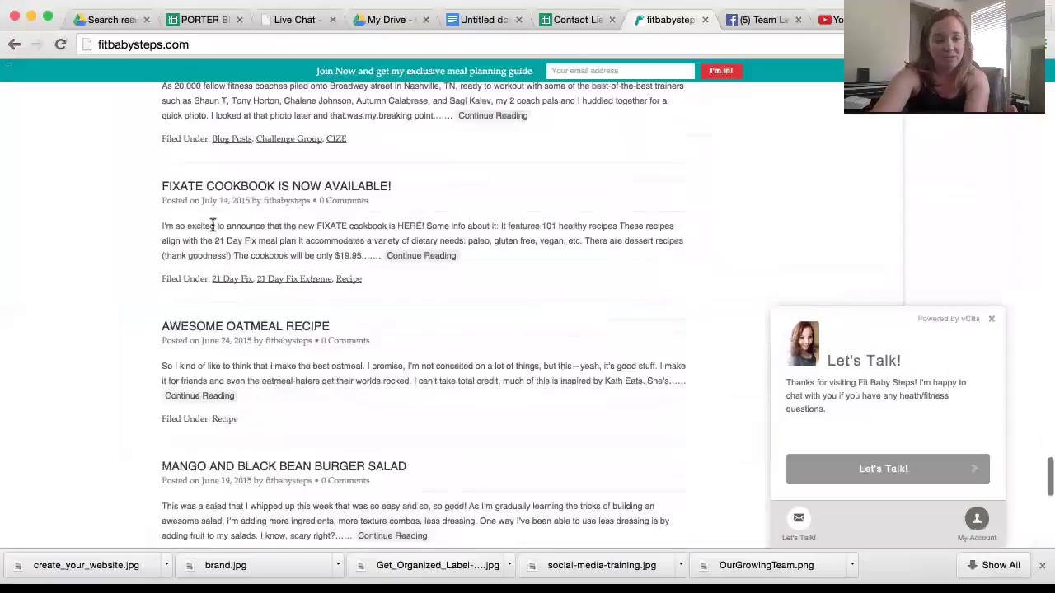
{"action": "scroll", "coordinate": [212, 224], "scroll_direction": "up", "scroll_amount": 20}
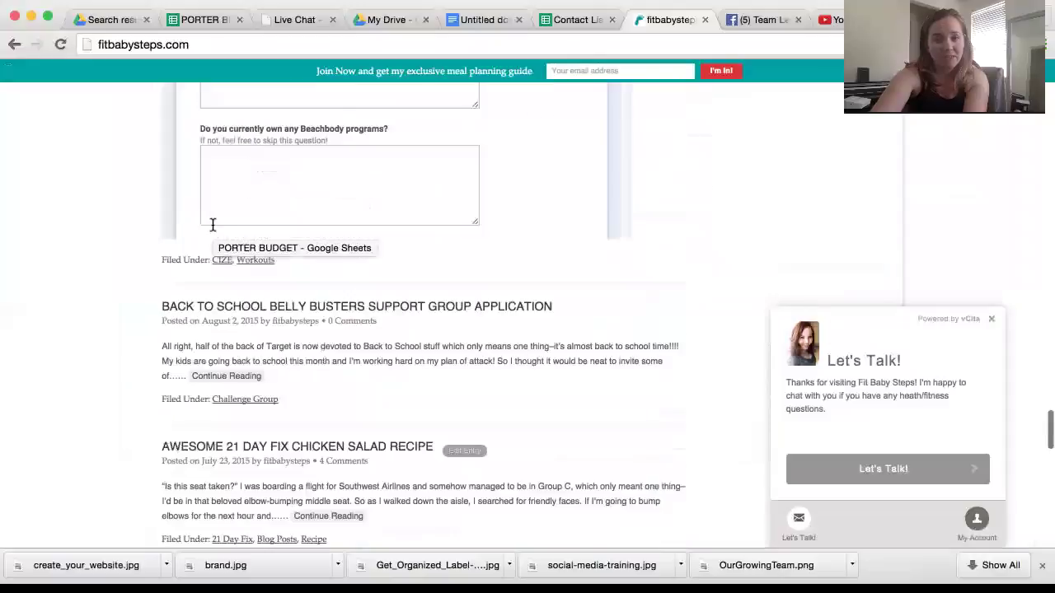
{"action": "scroll", "coordinate": [212, 224], "scroll_direction": "up", "scroll_amount": 15}
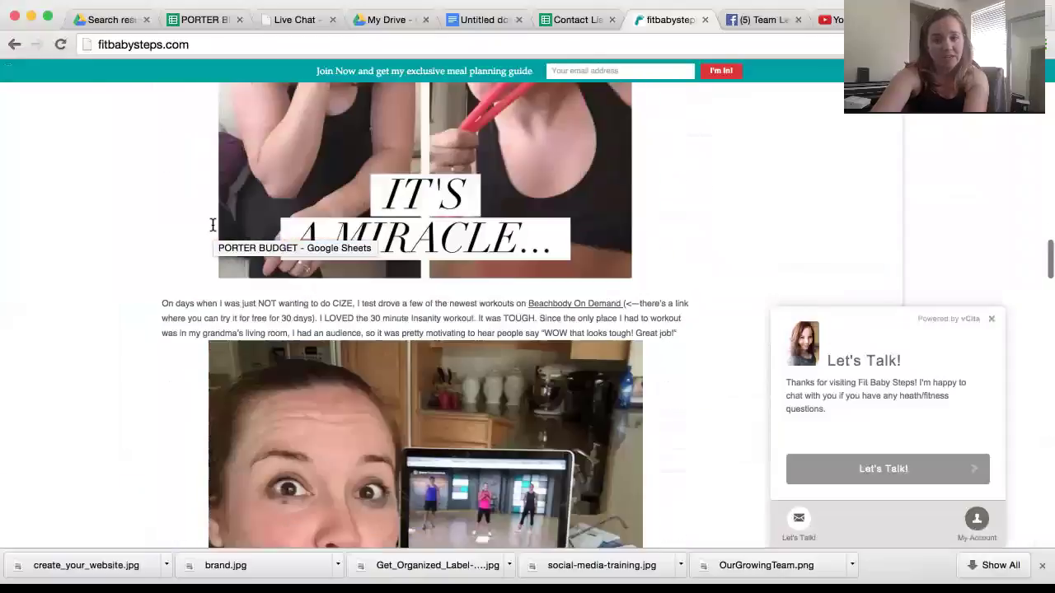
{"action": "scroll", "coordinate": [212, 224], "scroll_direction": "up", "scroll_amount": 10}
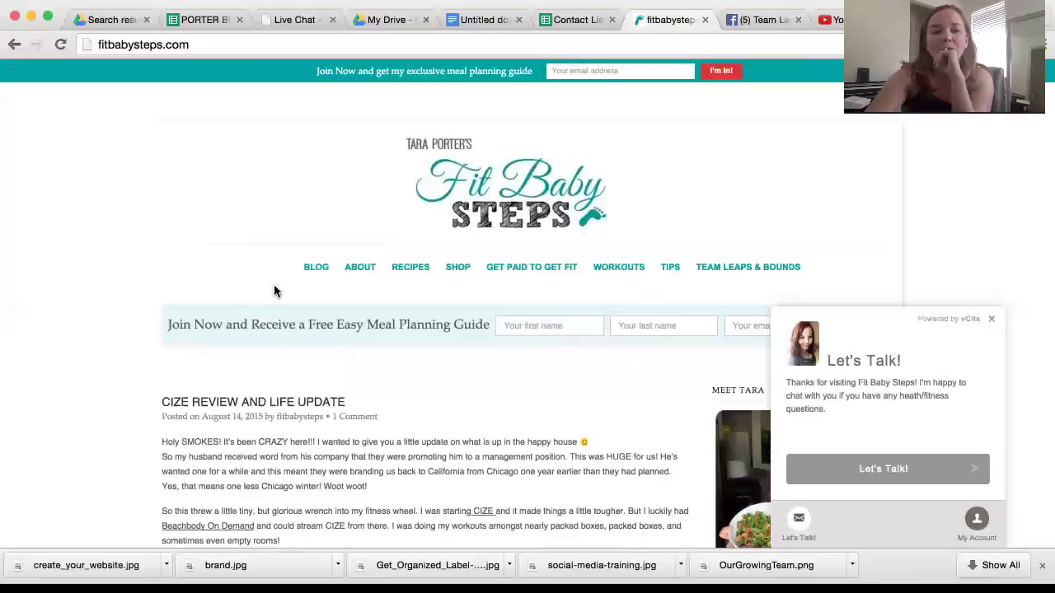
{"action": "scroll", "coordinate": [274, 286], "scroll_direction": "down", "scroll_amount": 15}
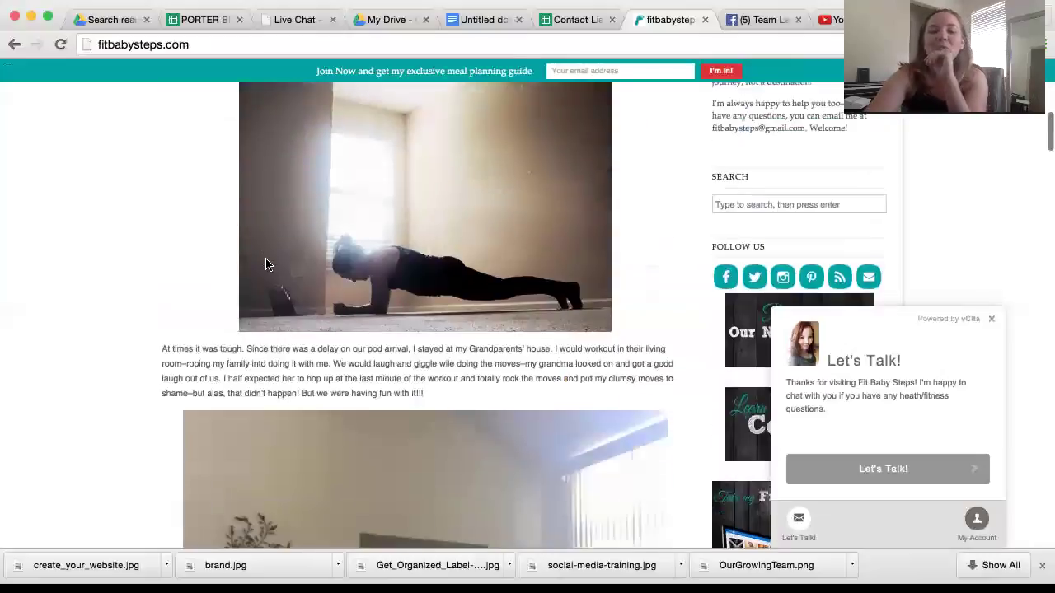
{"action": "scroll", "coordinate": [266, 264], "scroll_direction": "down", "scroll_amount": 3}
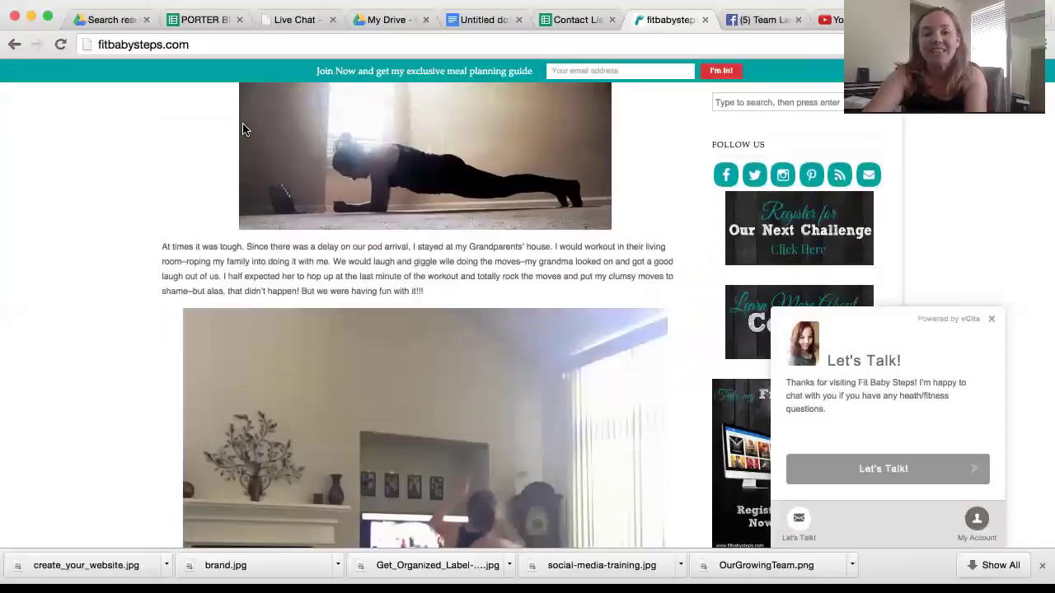
Open the "CIZE Review and Life Update" post on its own page and select its full web address.
{"action": "scroll", "coordinate": [185, 383], "scroll_direction": "up", "scroll_amount": 18}
{"action": "scroll", "coordinate": [186, 387], "scroll_direction": "down", "scroll_amount": 1}
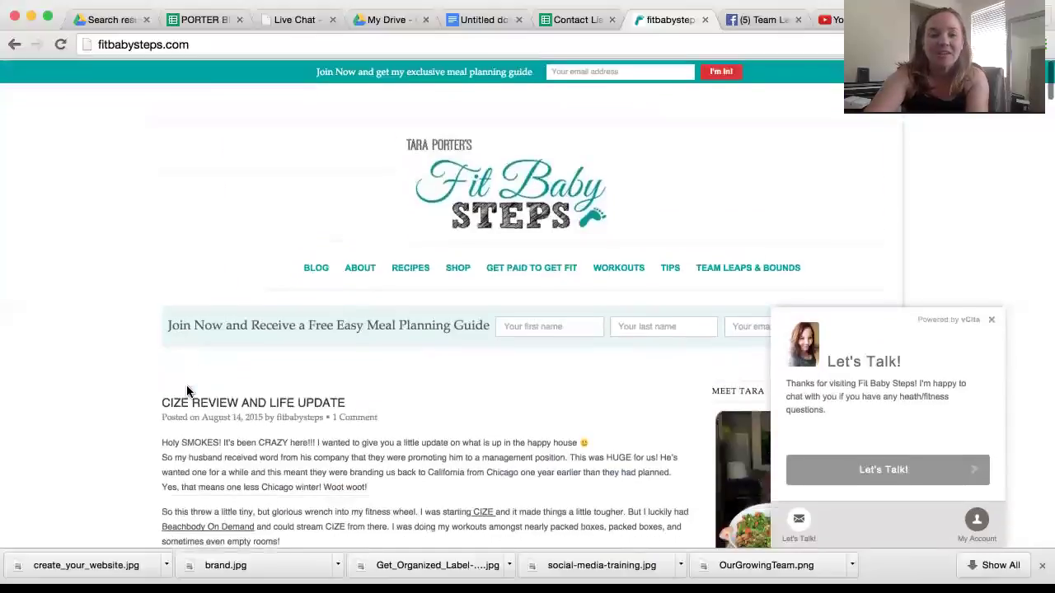
{"action": "left_click", "coordinate": [190, 405]}
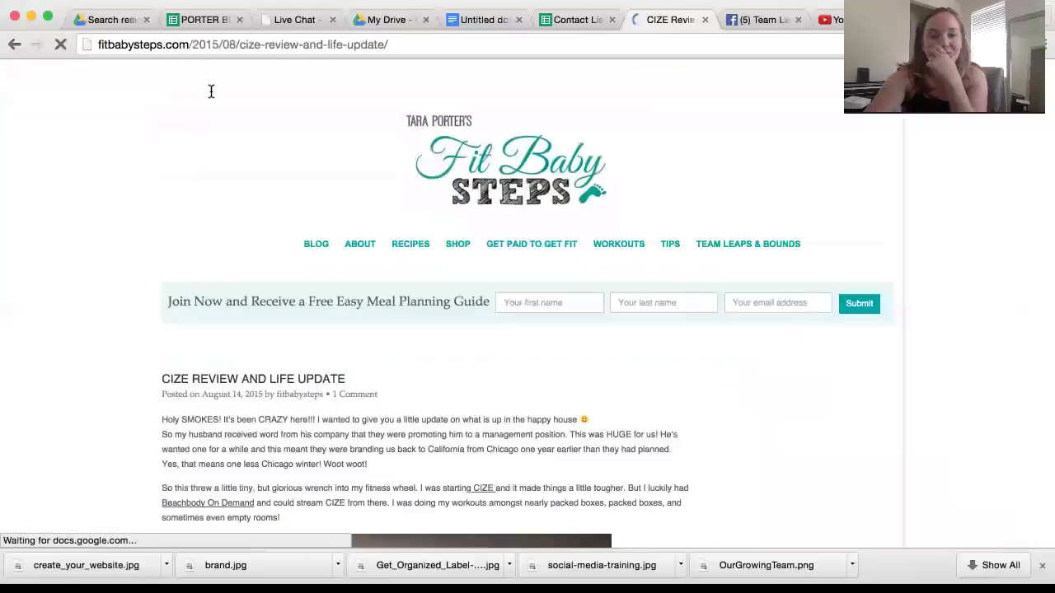
{"action": "left_click", "coordinate": [207, 46]}
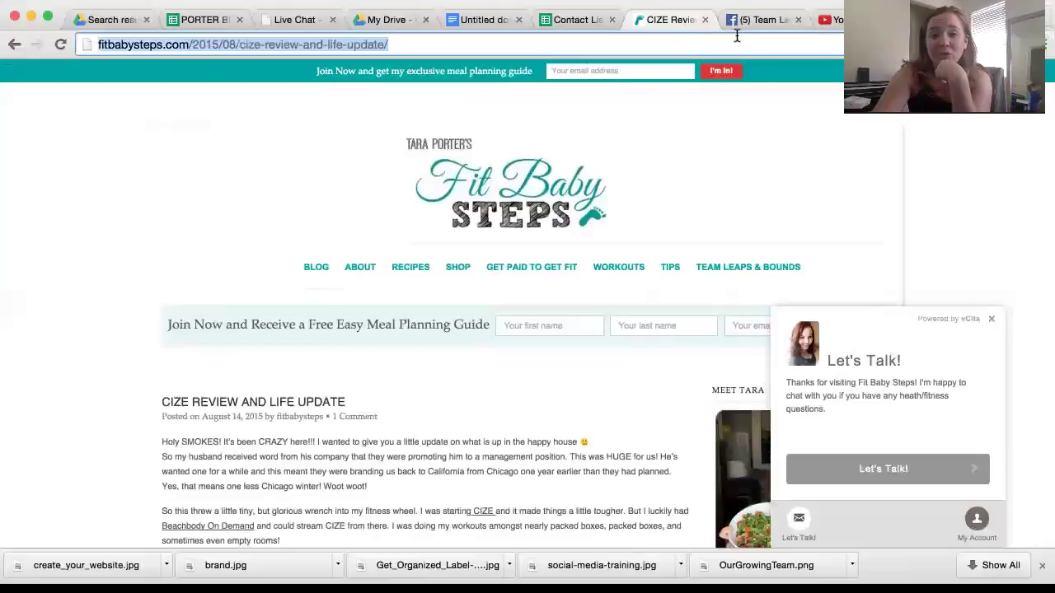
Open the "Awesome 21 Day Fix Chicken Salad Recipe" from the recent posts and view it down to its related posts and categories.
{"action": "scroll", "coordinate": [516, 259], "scroll_direction": "down", "scroll_amount": 5}
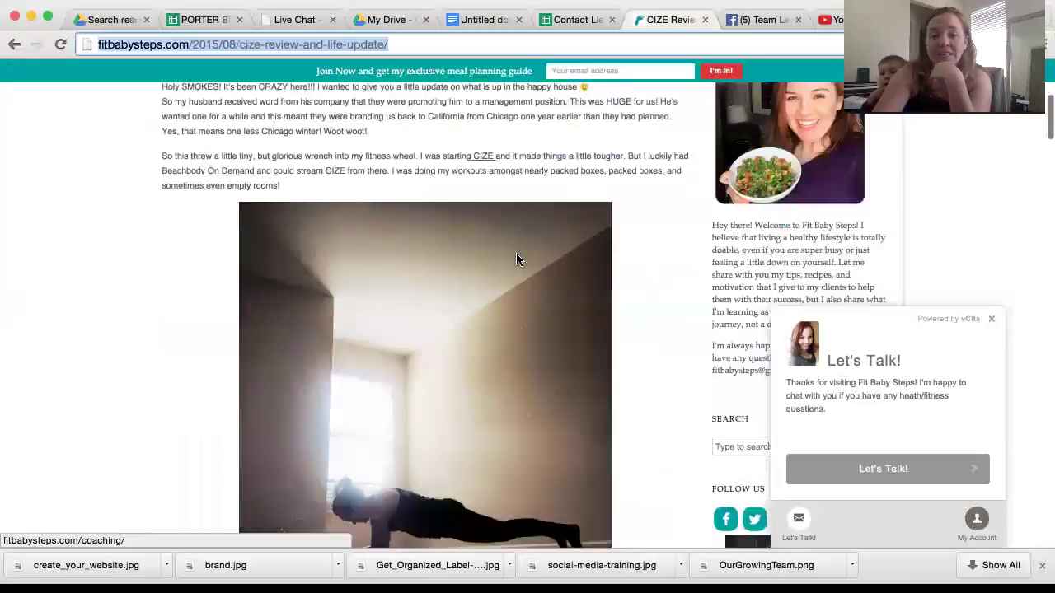
{"action": "scroll", "coordinate": [516, 259], "scroll_direction": "down", "scroll_amount": 3}
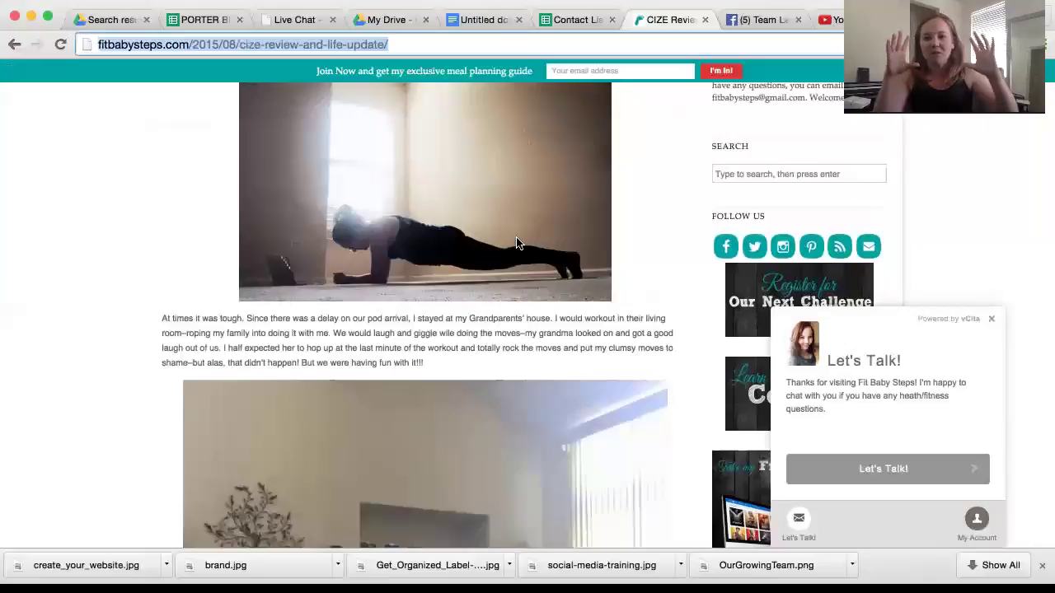
{"action": "scroll", "coordinate": [528, 299], "scroll_direction": "up", "scroll_amount": 10}
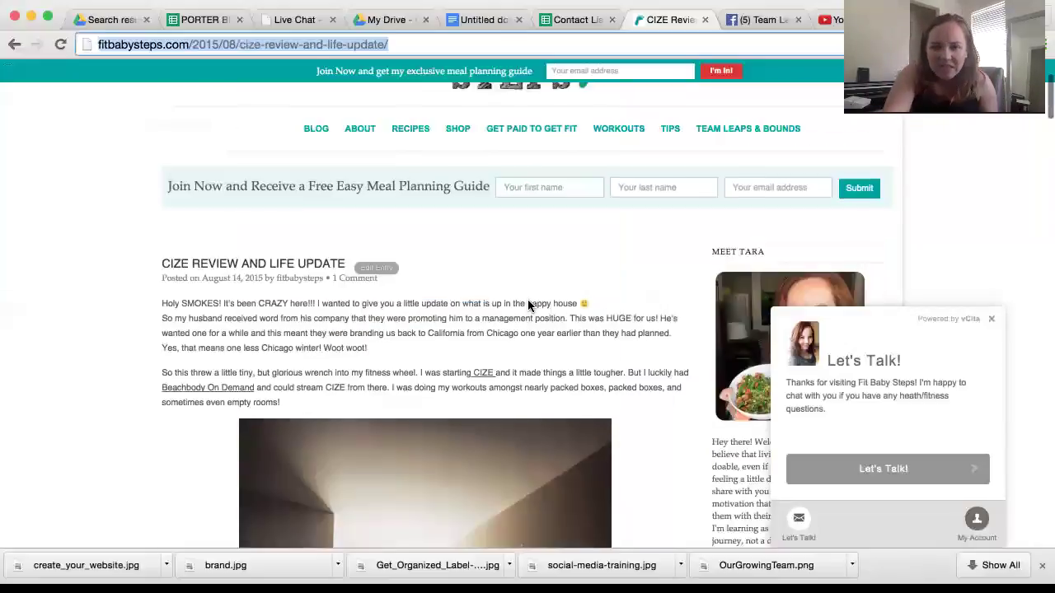
{"action": "scroll", "coordinate": [506, 264], "scroll_direction": "down", "scroll_amount": 10}
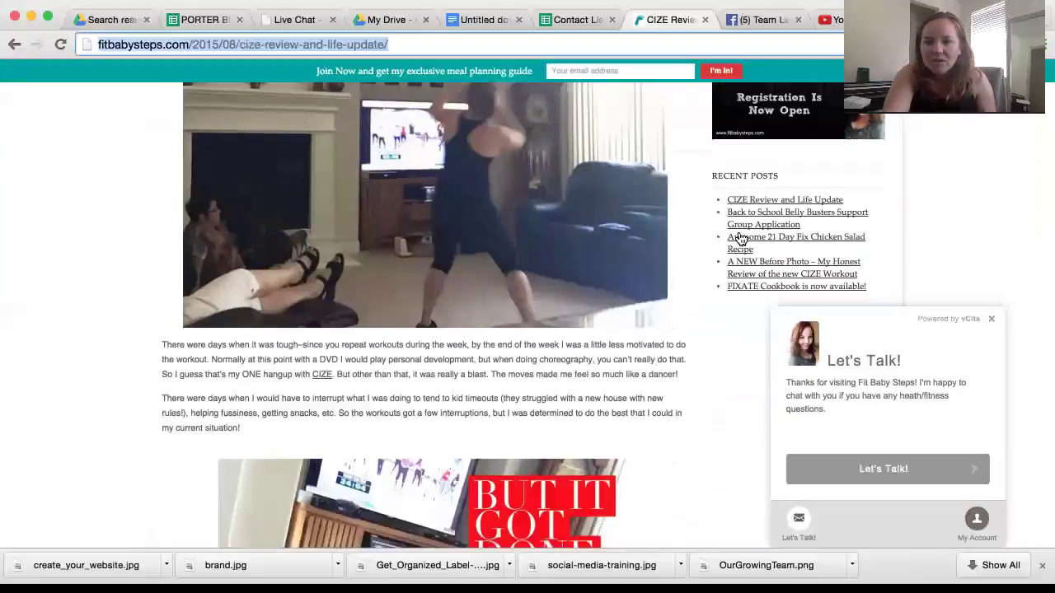
{"action": "left_click", "coordinate": [740, 239]}
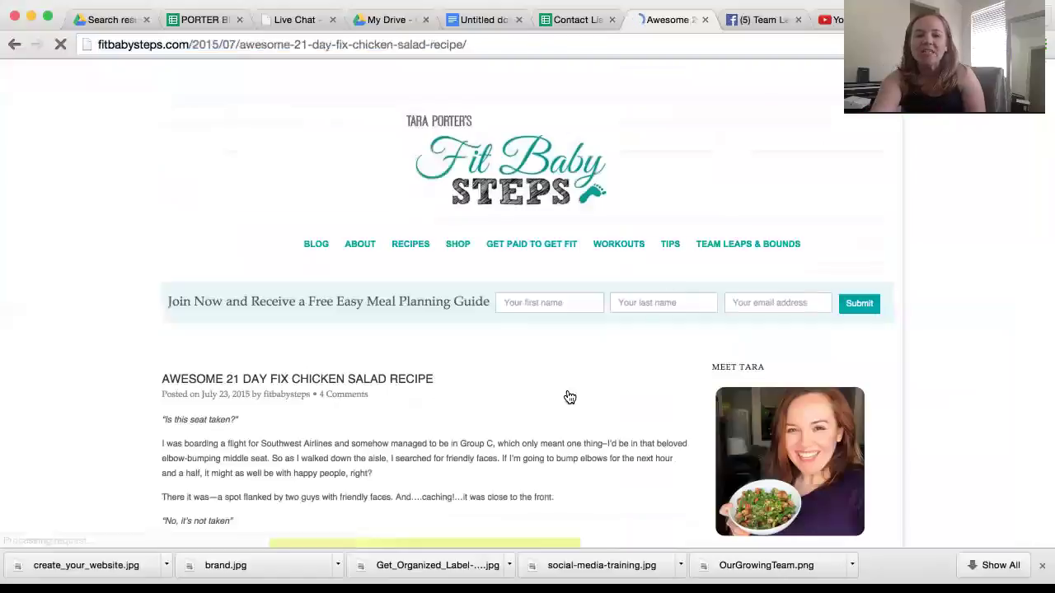
{"action": "scroll", "coordinate": [286, 409], "scroll_direction": "down", "scroll_amount": 10}
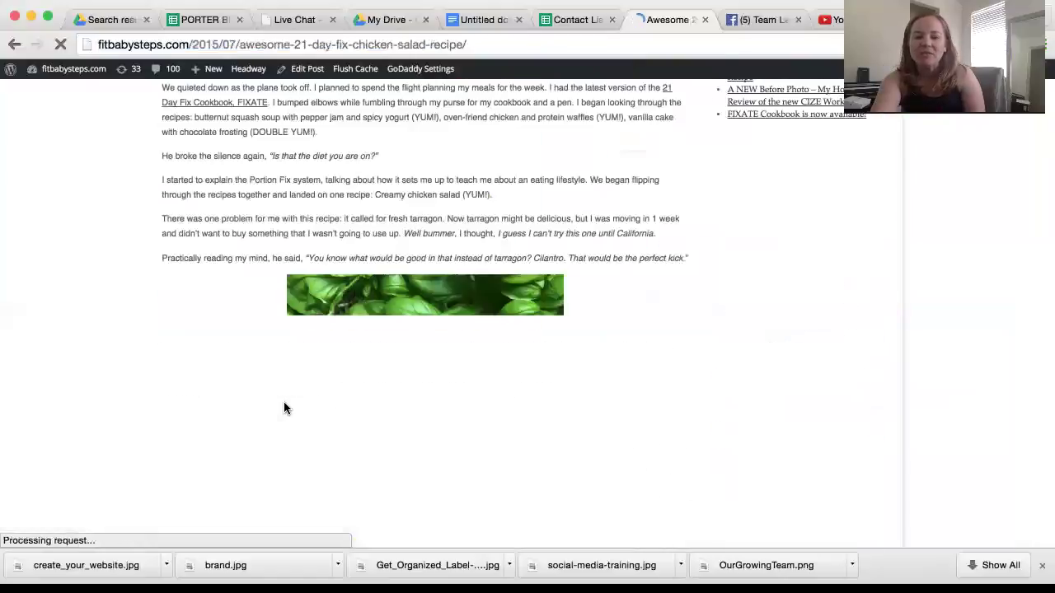
{"action": "scroll", "coordinate": [284, 408], "scroll_direction": "down", "scroll_amount": 15}
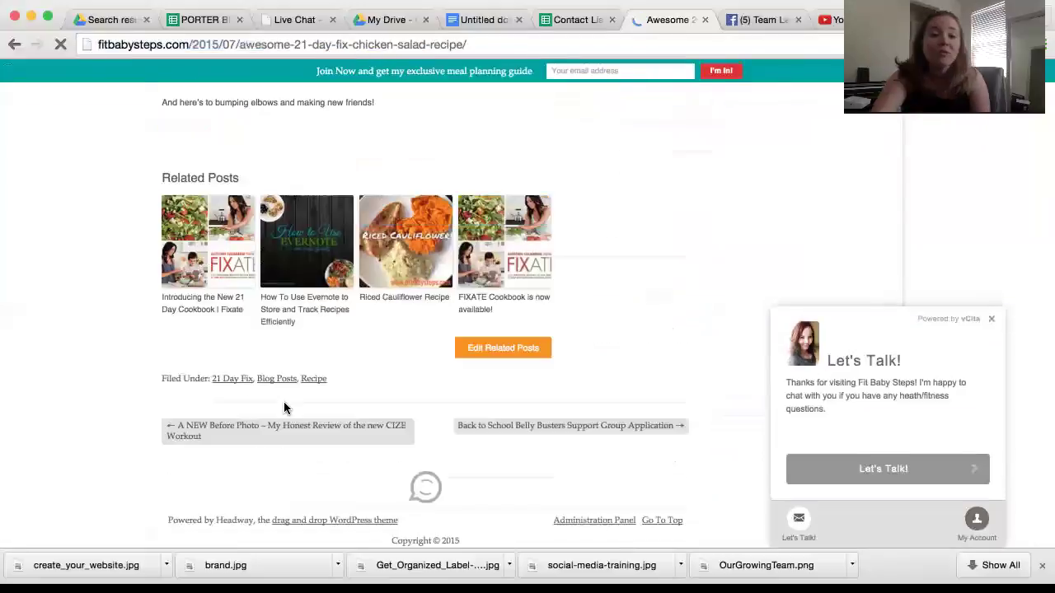
Open the 21 Day Fix category archive and look through its posts down to the oldest on the page.
{"action": "left_click", "coordinate": [226, 378]}
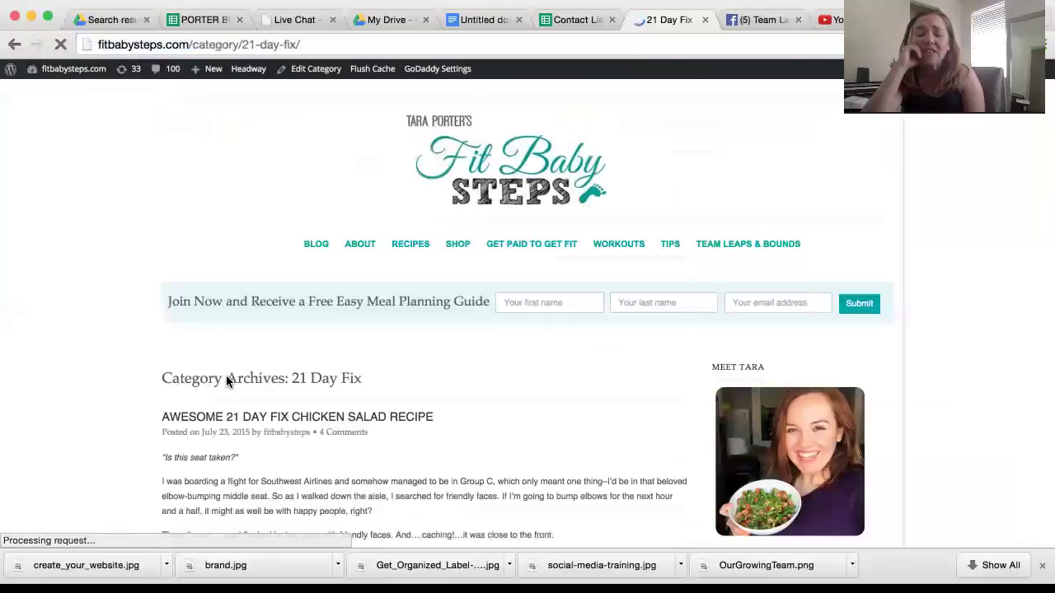
{"action": "scroll", "coordinate": [228, 381], "scroll_direction": "down", "scroll_amount": 5}
{"action": "scroll", "coordinate": [227, 382], "scroll_direction": "down", "scroll_amount": 20}
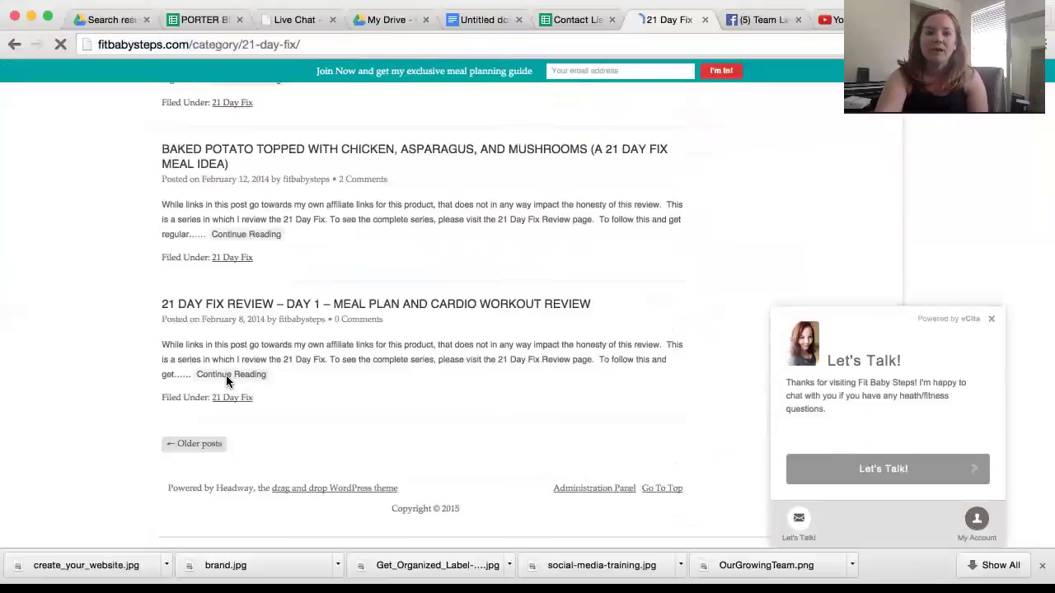
Open the "21 Day Fix Review – Day 1 – Meal Plan and Cardio Workout Review" post and look through its content.
{"action": "left_click", "coordinate": [253, 305]}
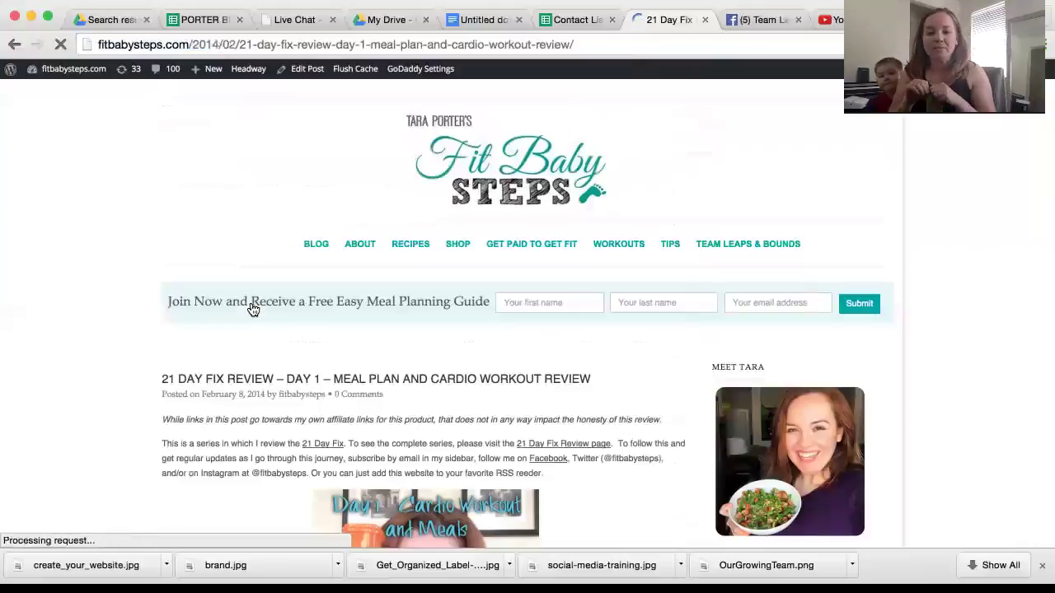
{"action": "scroll", "coordinate": [335, 467], "scroll_direction": "down", "scroll_amount": 5}
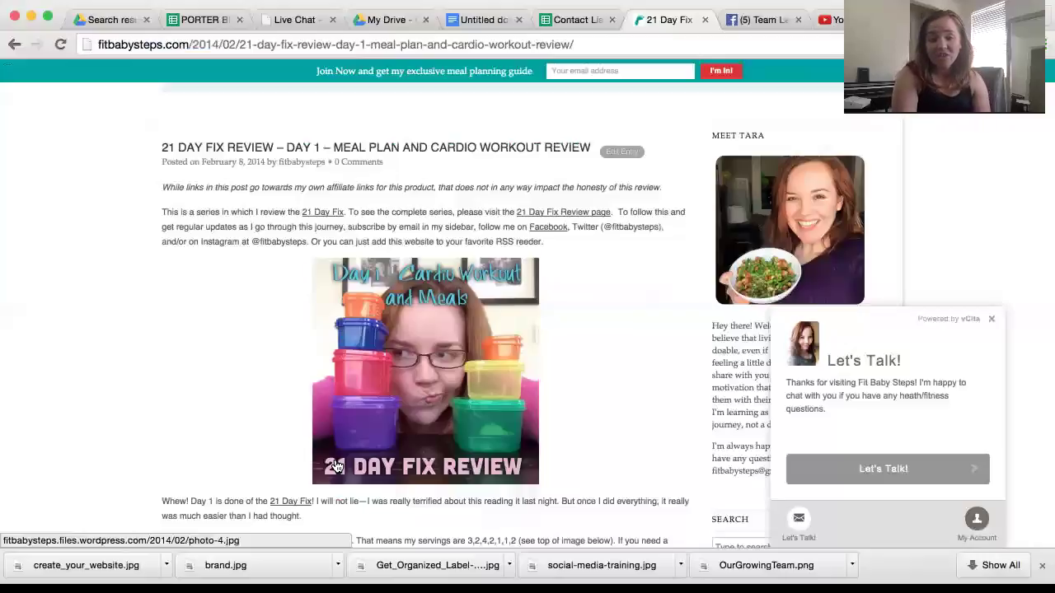
{"action": "scroll", "coordinate": [336, 467], "scroll_direction": "down", "scroll_amount": 10}
{"action": "scroll", "coordinate": [336, 467], "scroll_direction": "up", "scroll_amount": 10}
{"action": "scroll", "coordinate": [337, 466], "scroll_direction": "up", "scroll_amount": 5}
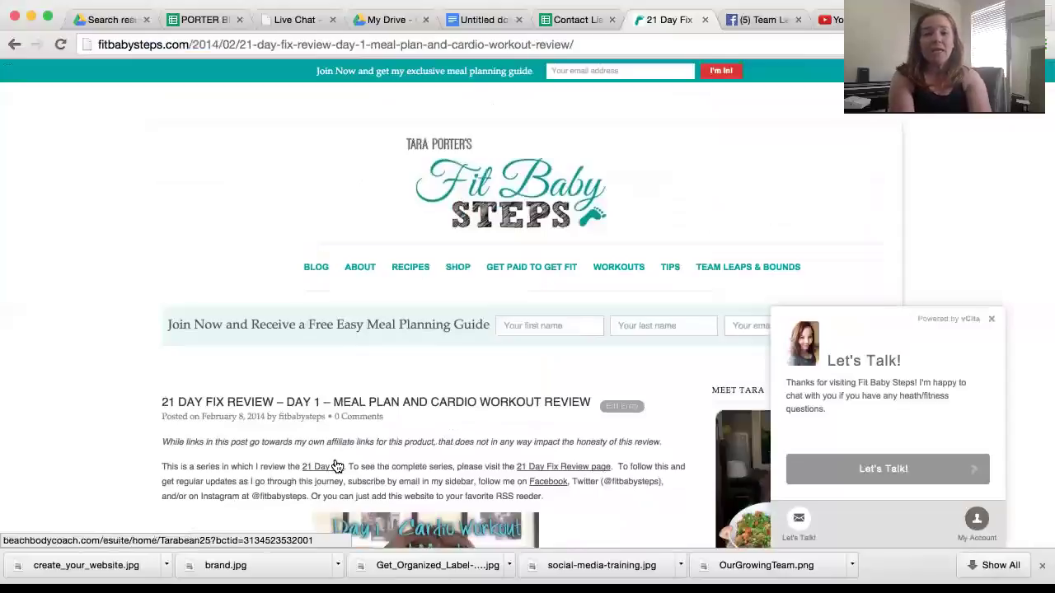
Return to the 21 Day Fix archive, go to the site's Blog page and look over the latest post.
{"action": "left_click", "coordinate": [10, 48]}
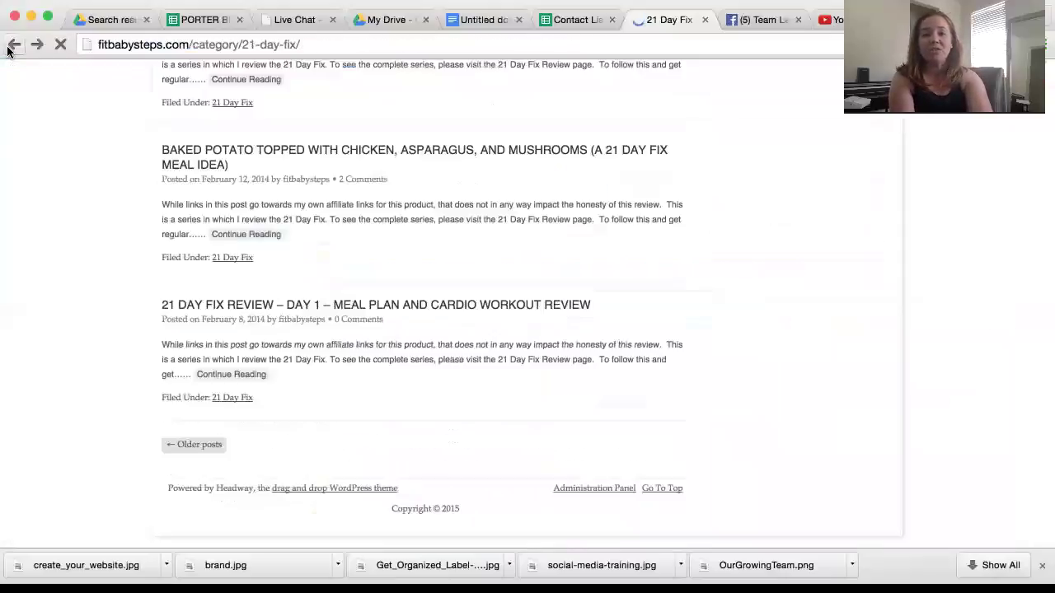
{"action": "scroll", "coordinate": [218, 196], "scroll_direction": "up", "scroll_amount": 15}
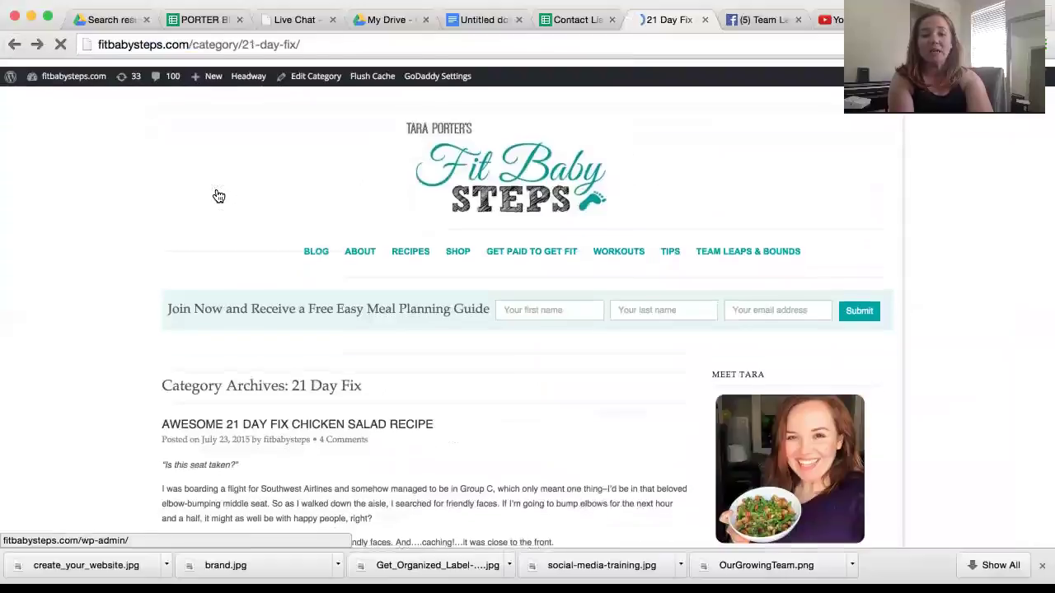
{"action": "left_click", "coordinate": [318, 246]}
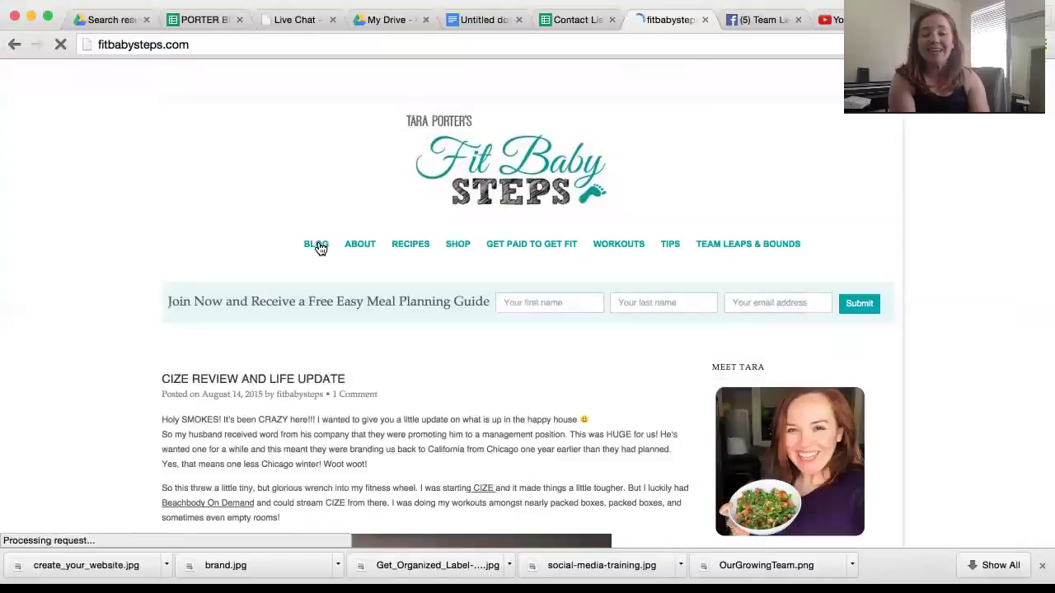
{"action": "scroll", "coordinate": [318, 245], "scroll_direction": "down", "scroll_amount": 10}
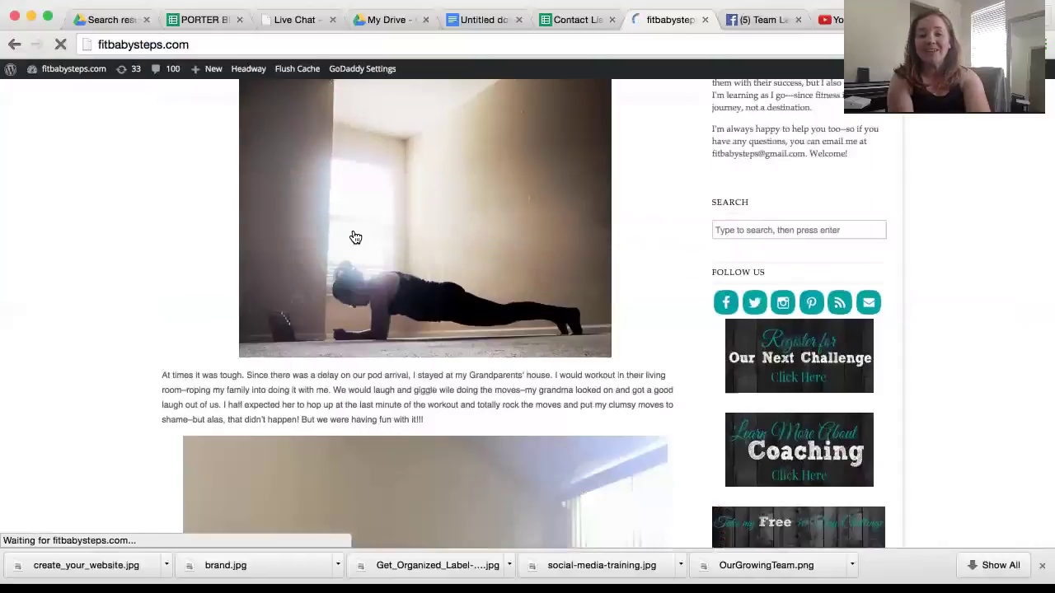
{"action": "scroll", "coordinate": [355, 236], "scroll_direction": "down", "scroll_amount": 10}
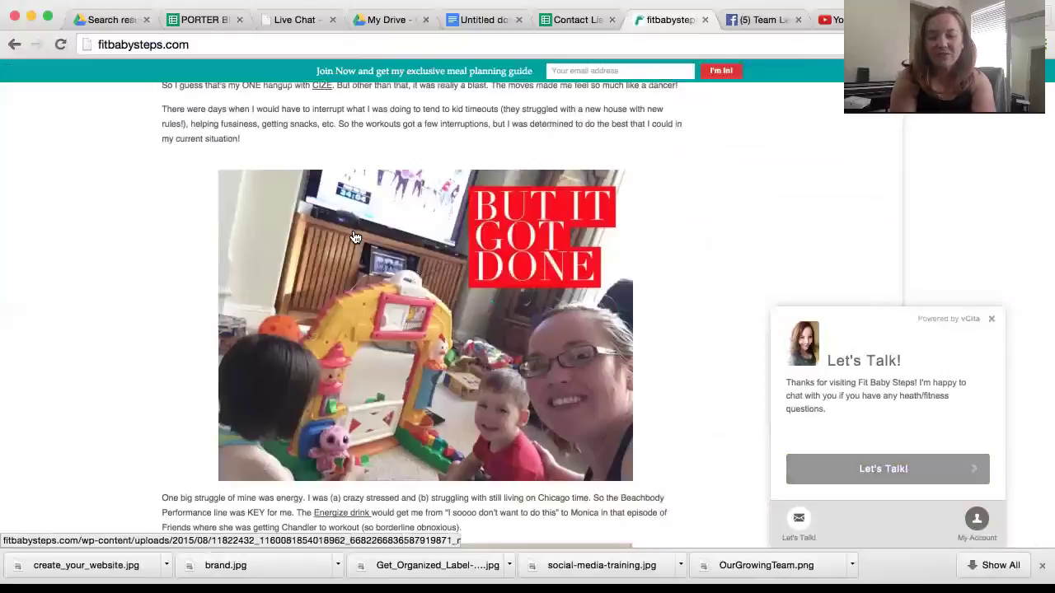
{"action": "scroll", "coordinate": [354, 237], "scroll_direction": "up", "scroll_amount": 15}
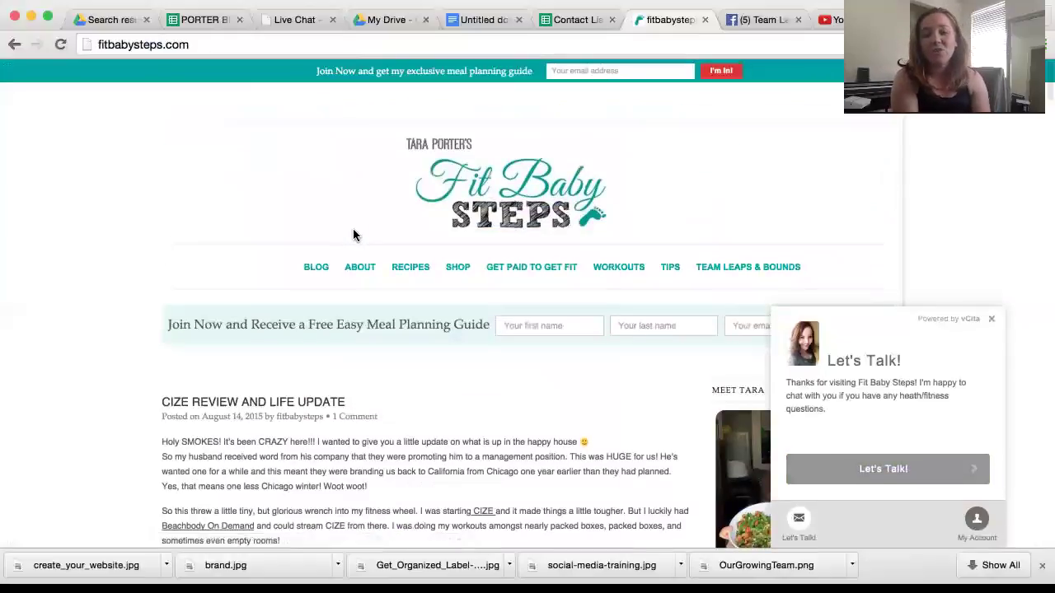